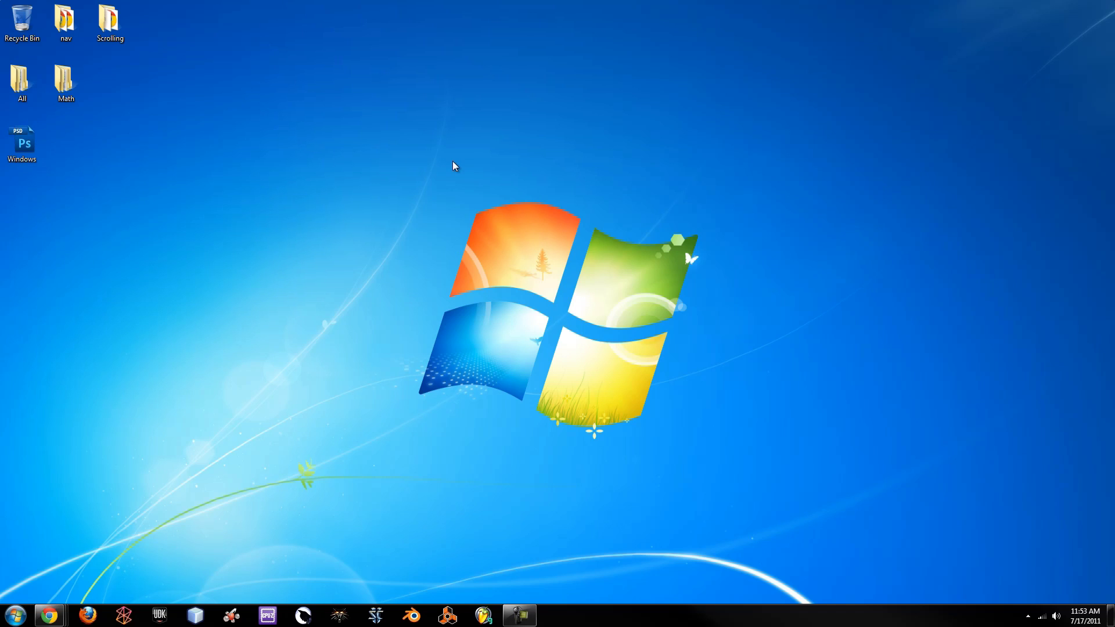
Check the Windows Desktop Backgrounds picture location in Personalization, then close the background settings.
right_click(657, 169)
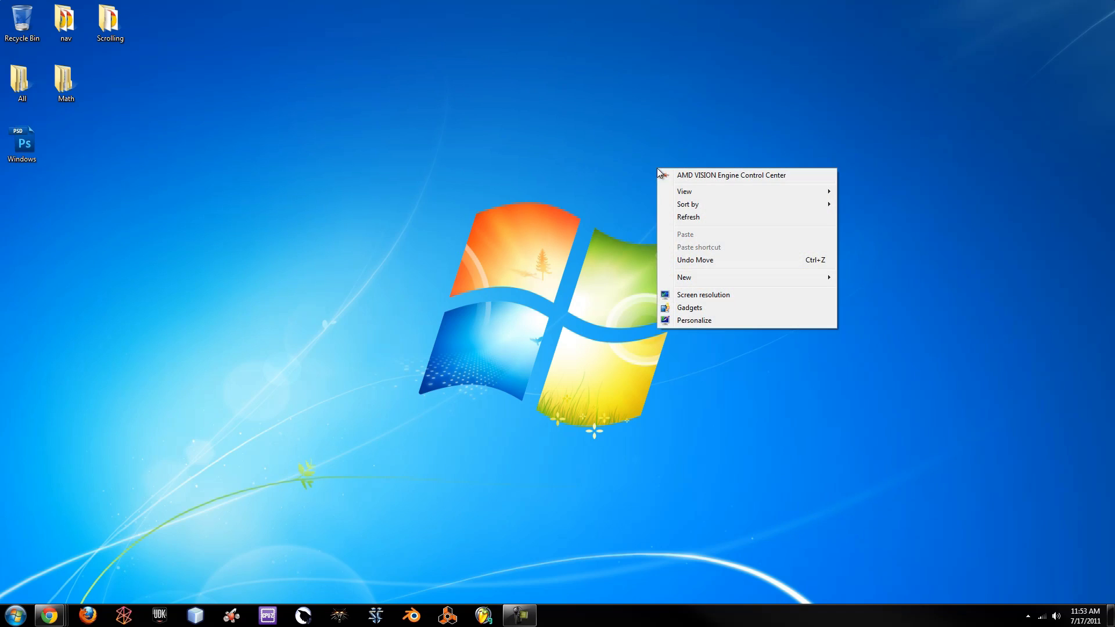
click(692, 322)
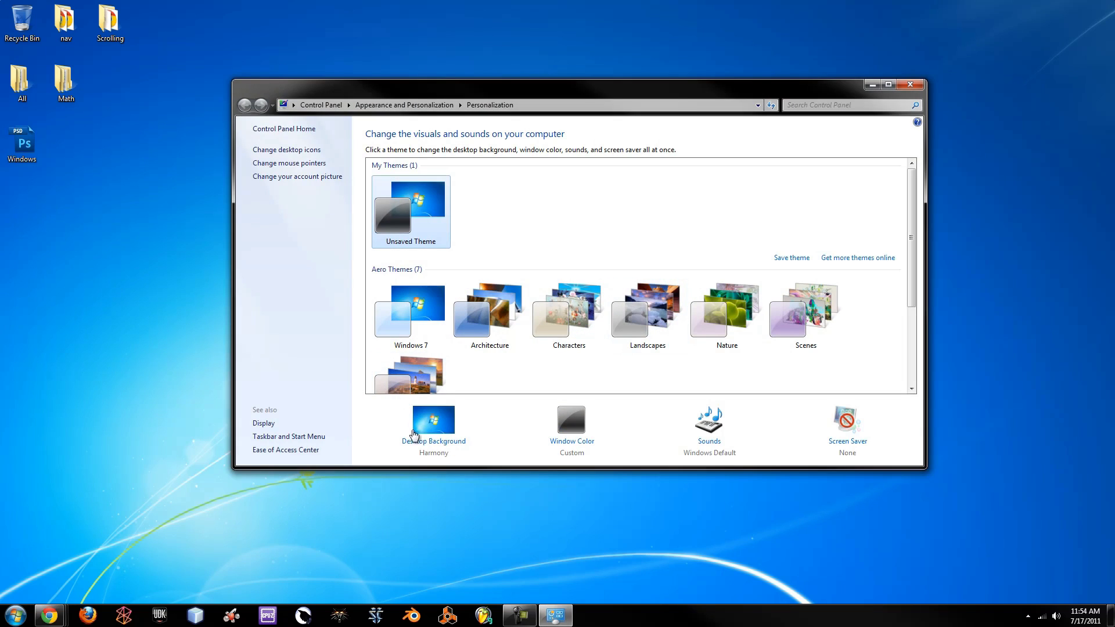
click(418, 443)
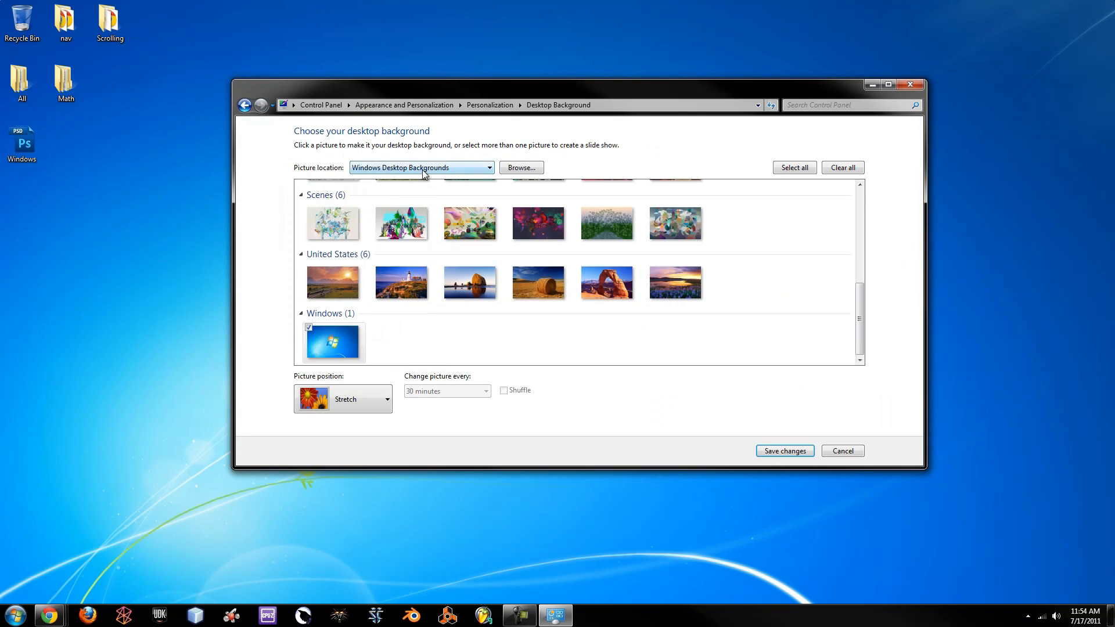
click(422, 169)
click(423, 181)
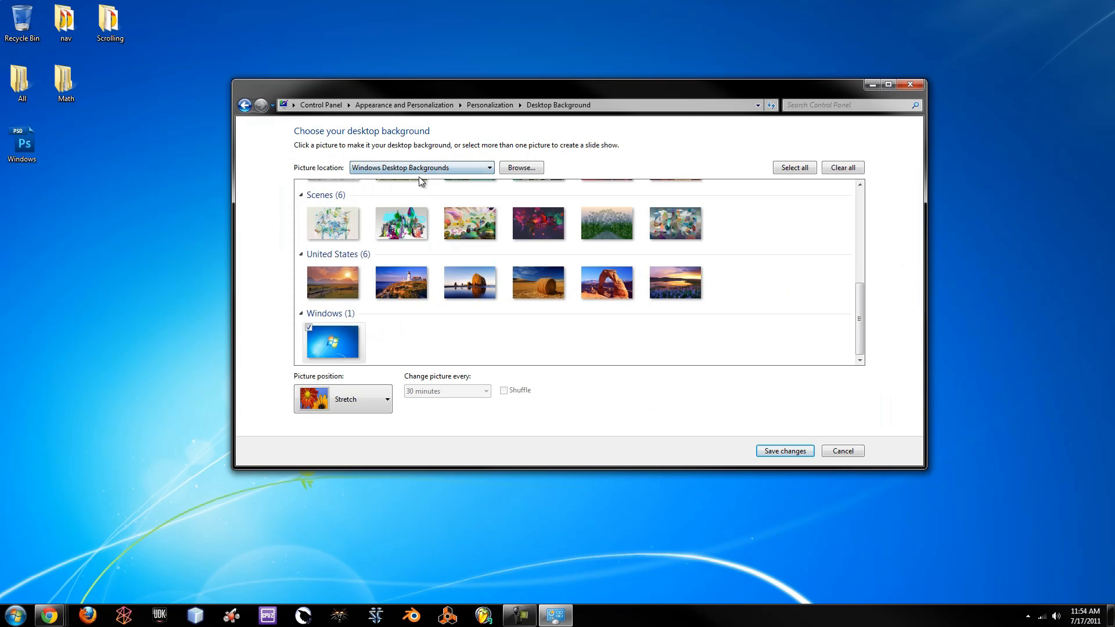
right_click(340, 342)
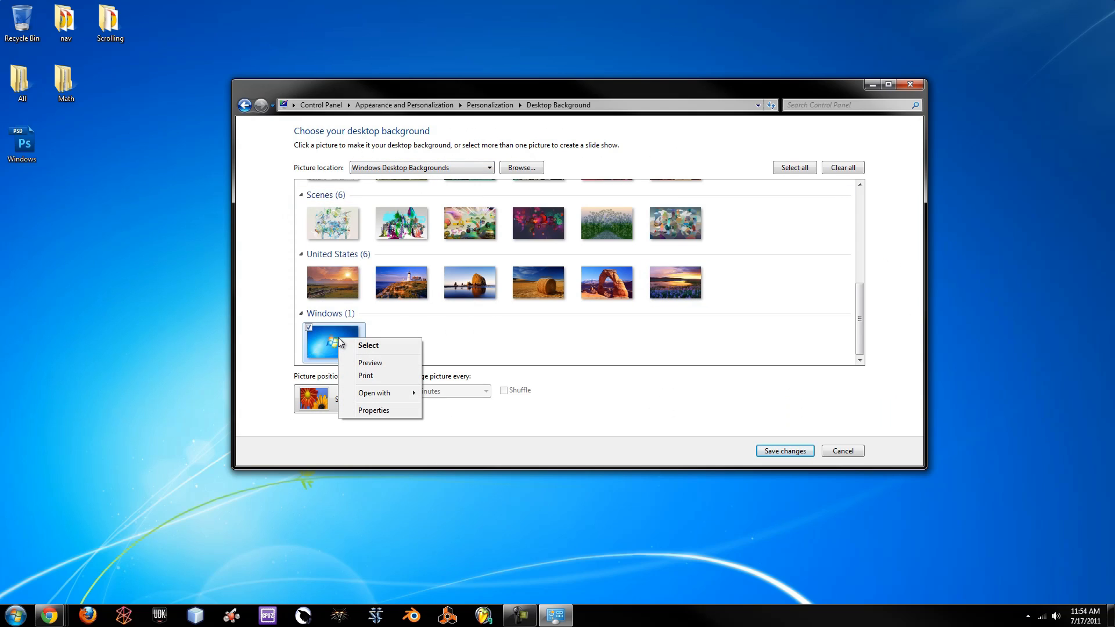
mouse_move(372, 393)
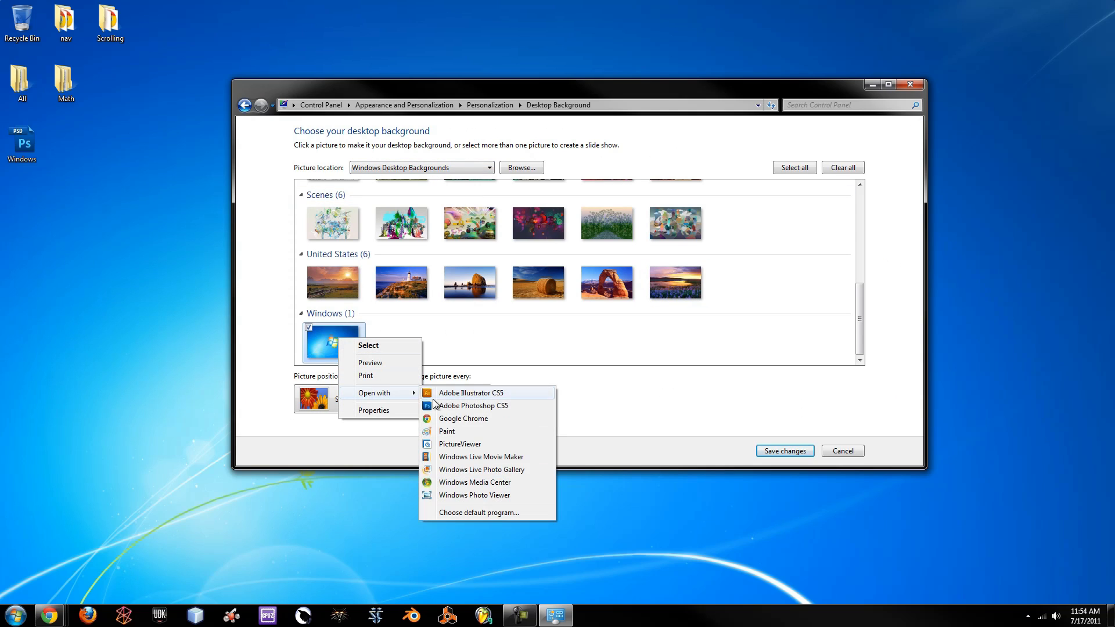
key(Escape)
key(Escape)
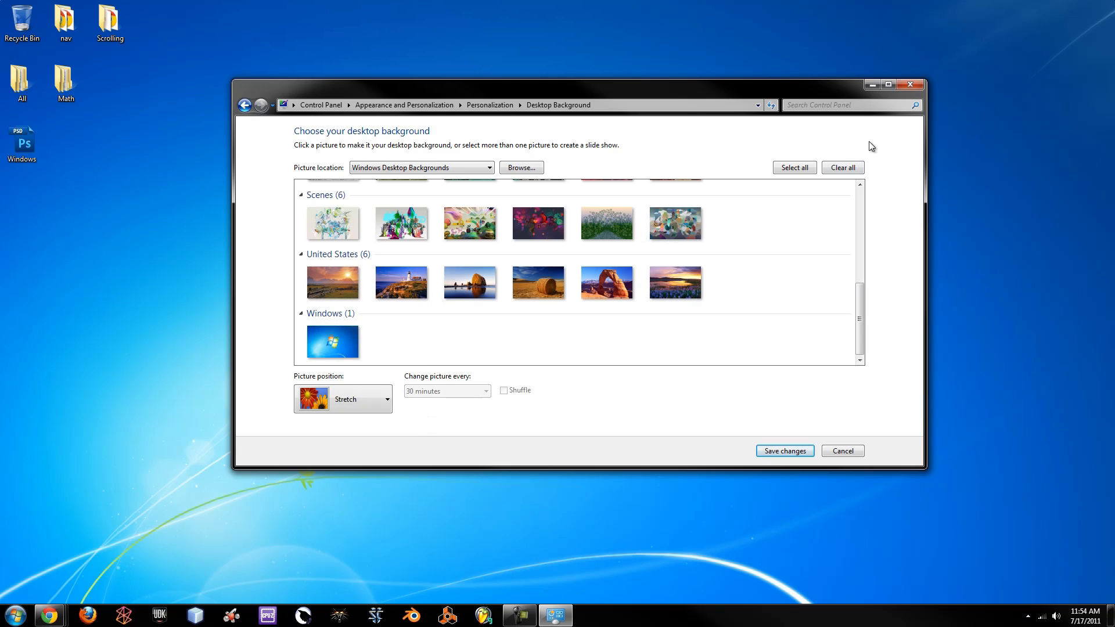
click(911, 84)
Open Windows.psd and toggle Layers 3, 2 and 1 to confirm the yellow, green and orange panes.
double_click(23, 144)
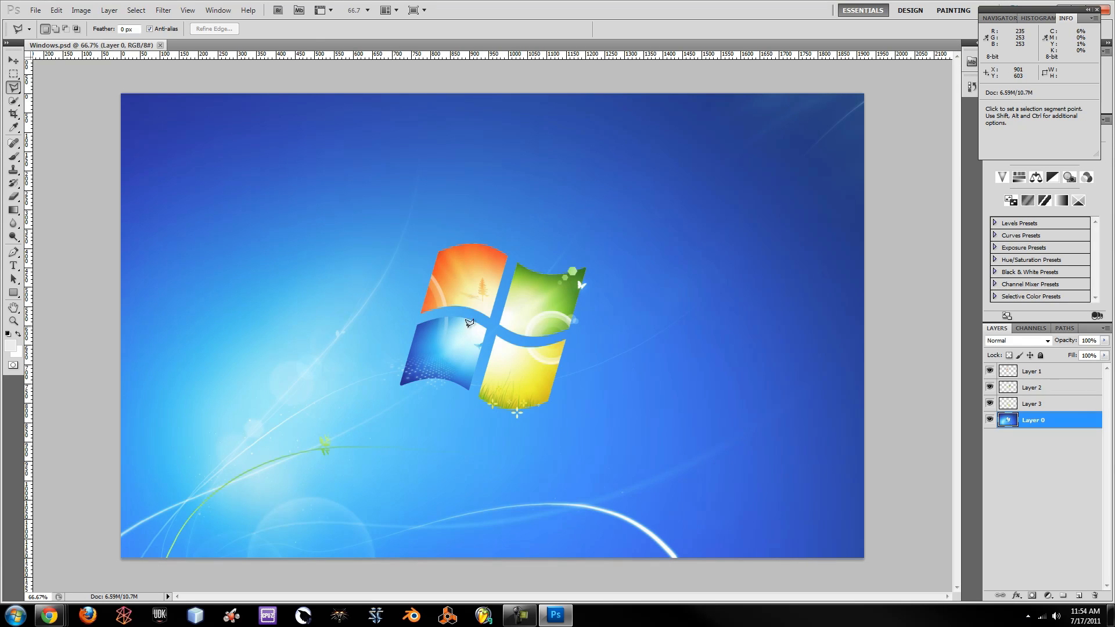
click(991, 404)
click(991, 405)
click(993, 389)
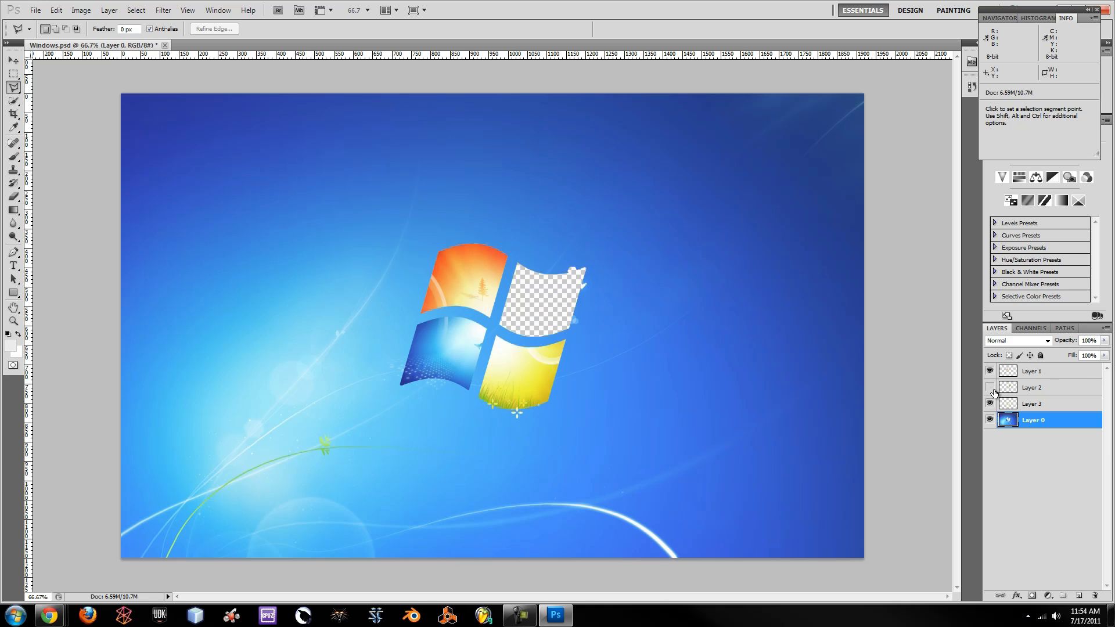
click(991, 388)
click(991, 372)
click(992, 371)
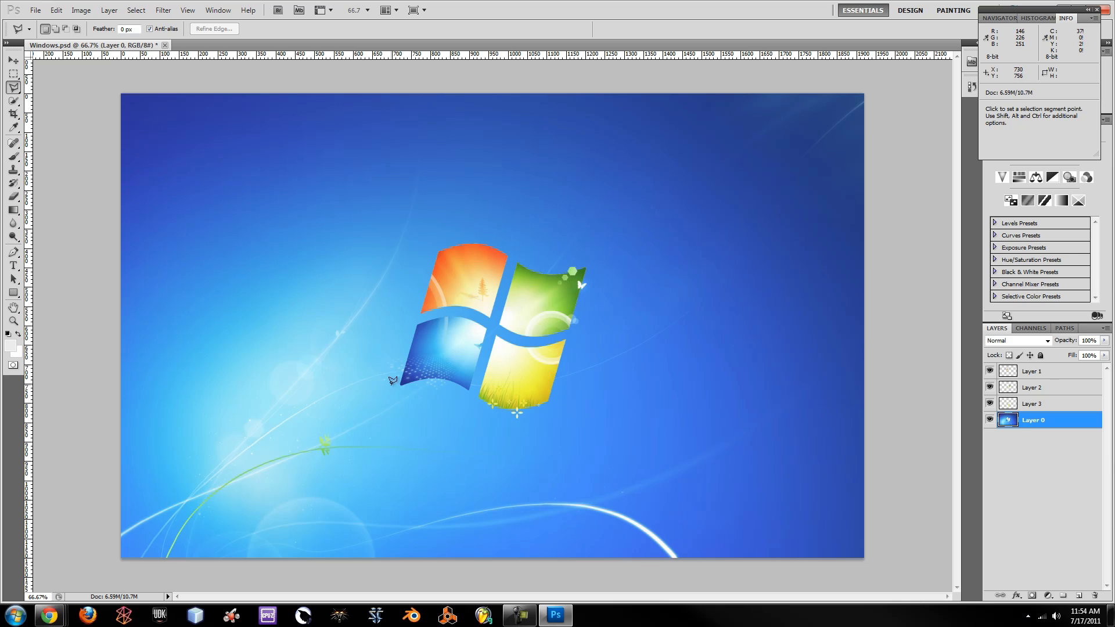
Zoom to 300% on the blue pane and select the Magnetic Lasso Tool.
key(ctrl+plus)
key(ctrl+plus)
key(ctrl+plus)
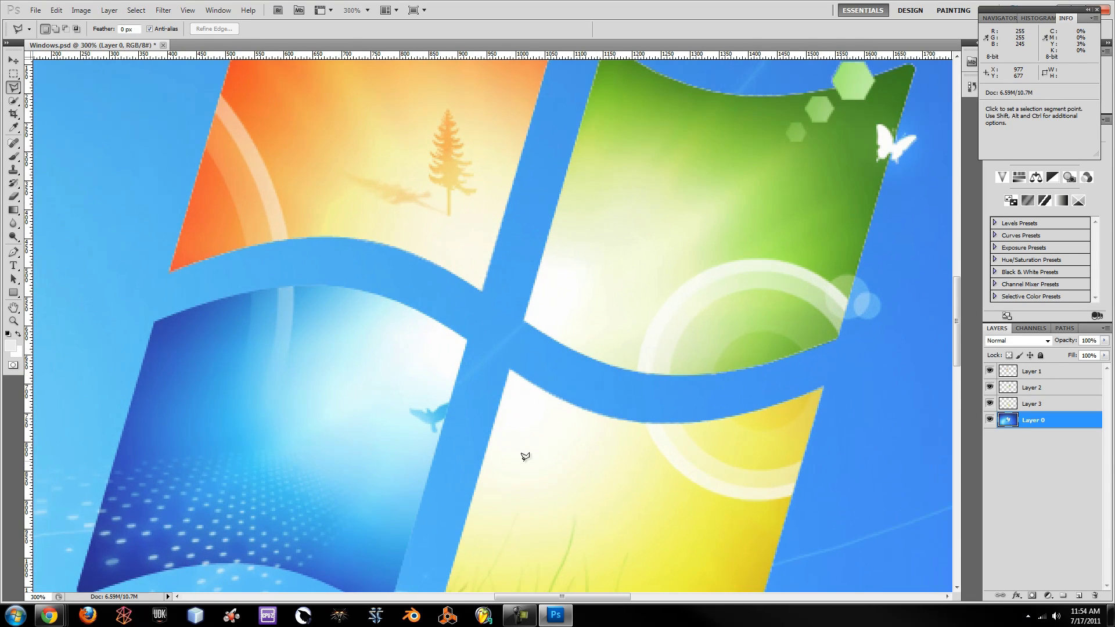
key(ctrl+minus)
key(ctrl+minus)
key(ctrl+plus)
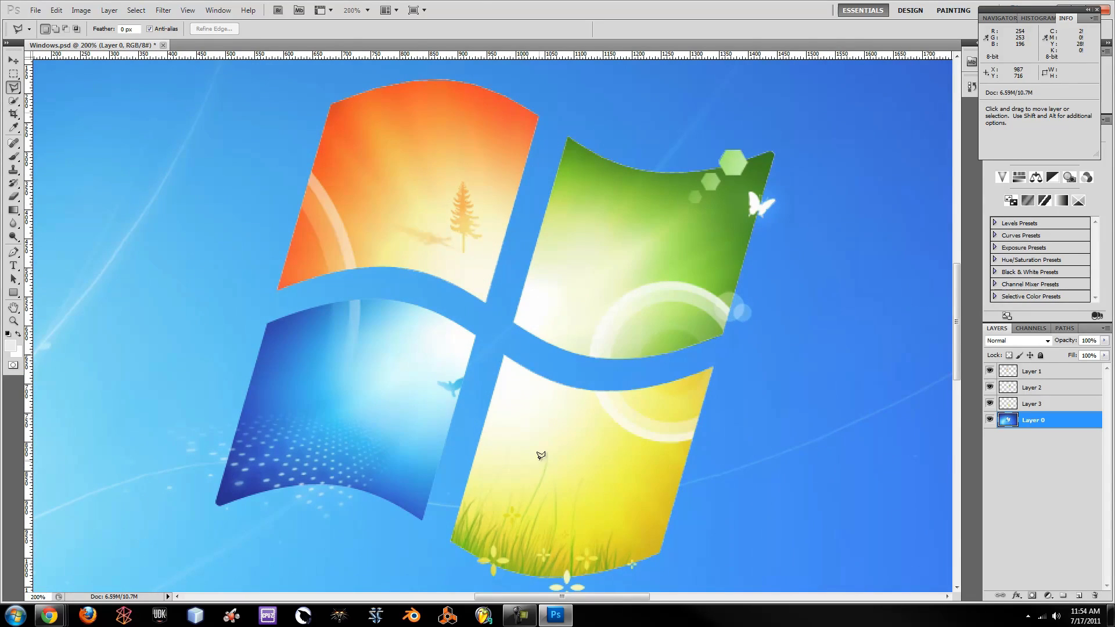
drag(959, 374, 959, 402)
drag(639, 597, 602, 605)
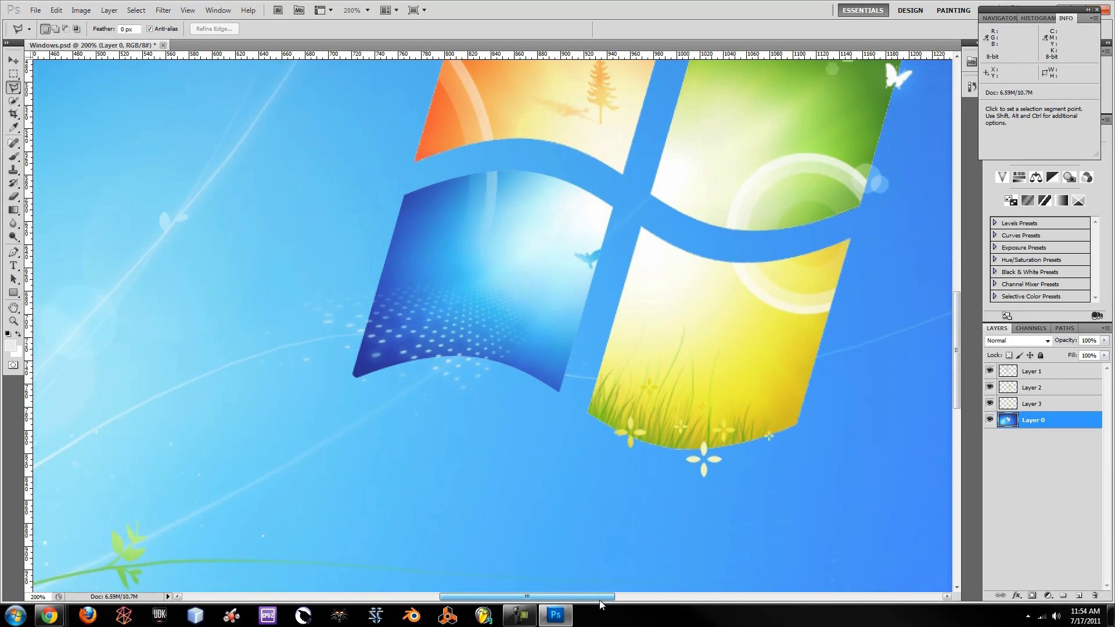
drag(956, 399, 957, 389)
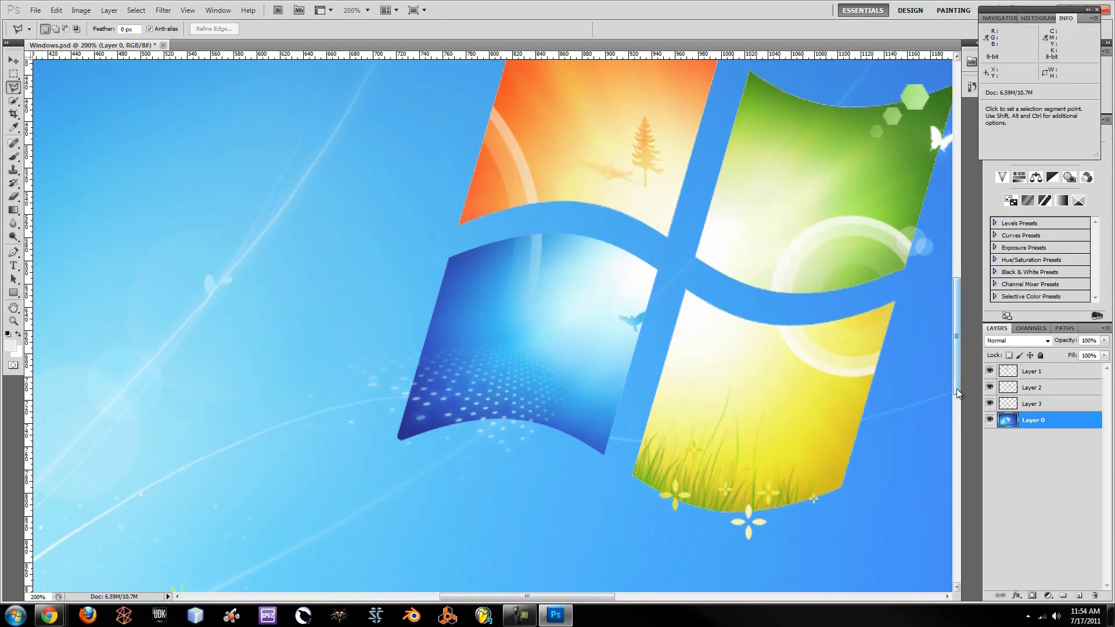
key(ctrl+plus)
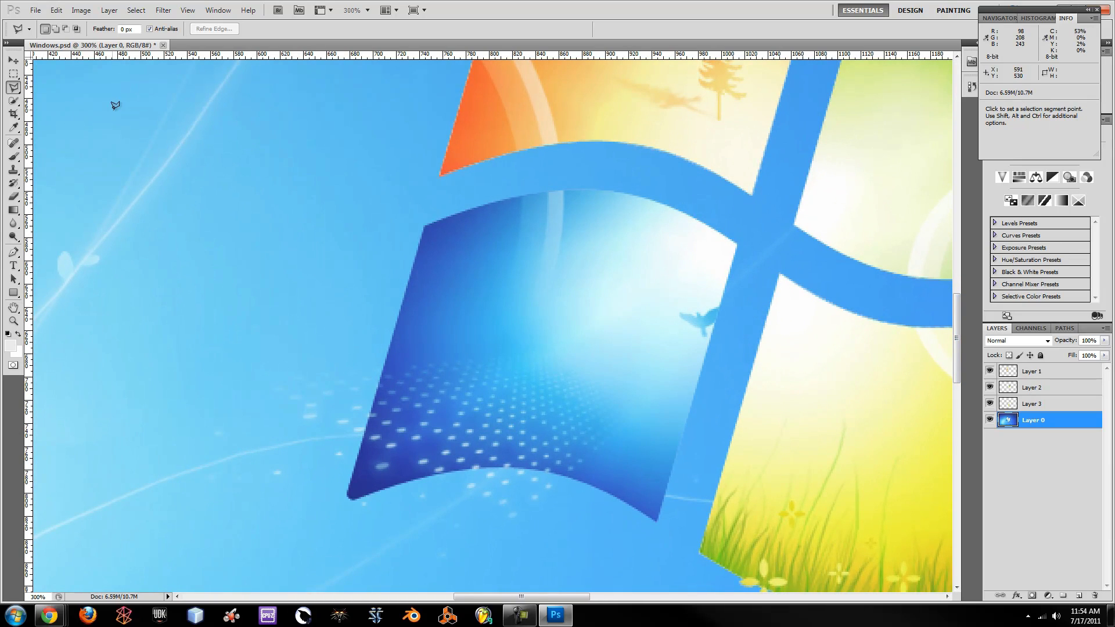
click(14, 88)
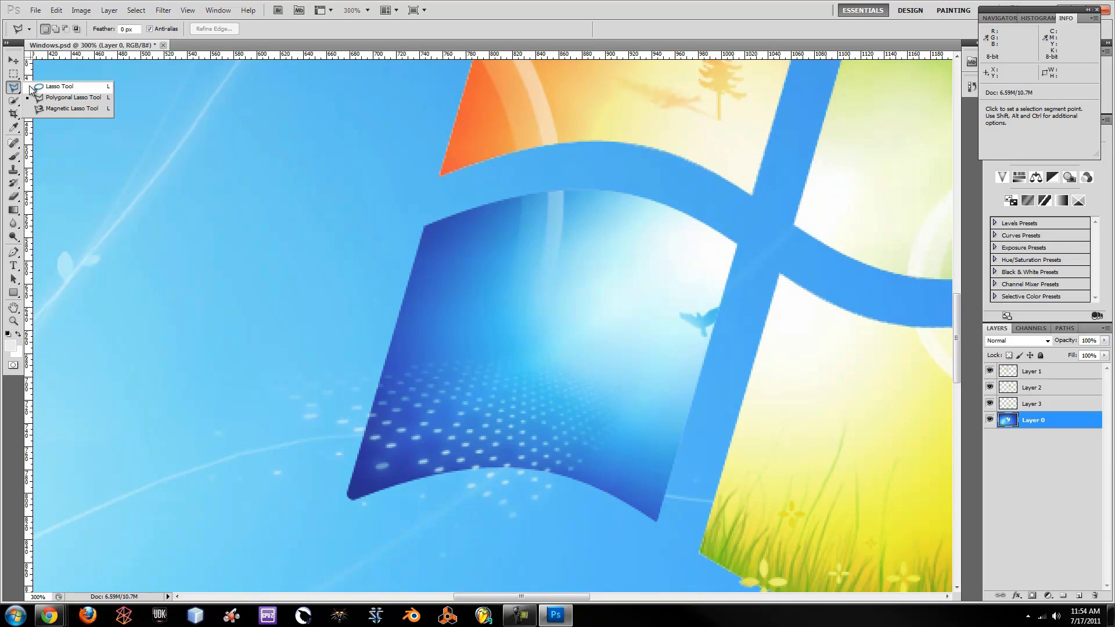
click(64, 98)
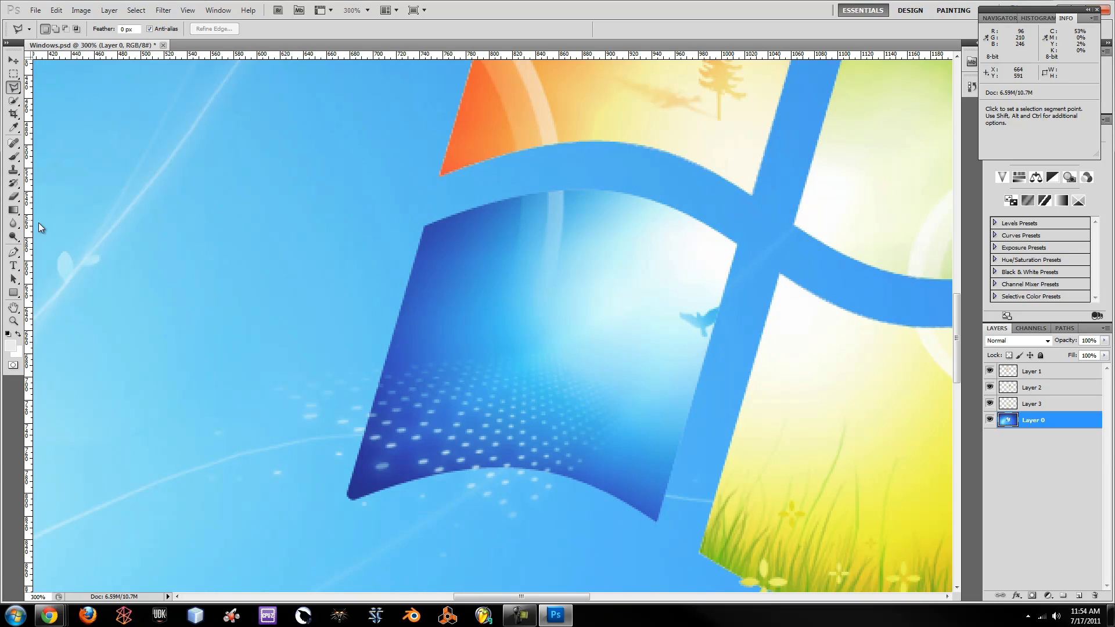
click(13, 87)
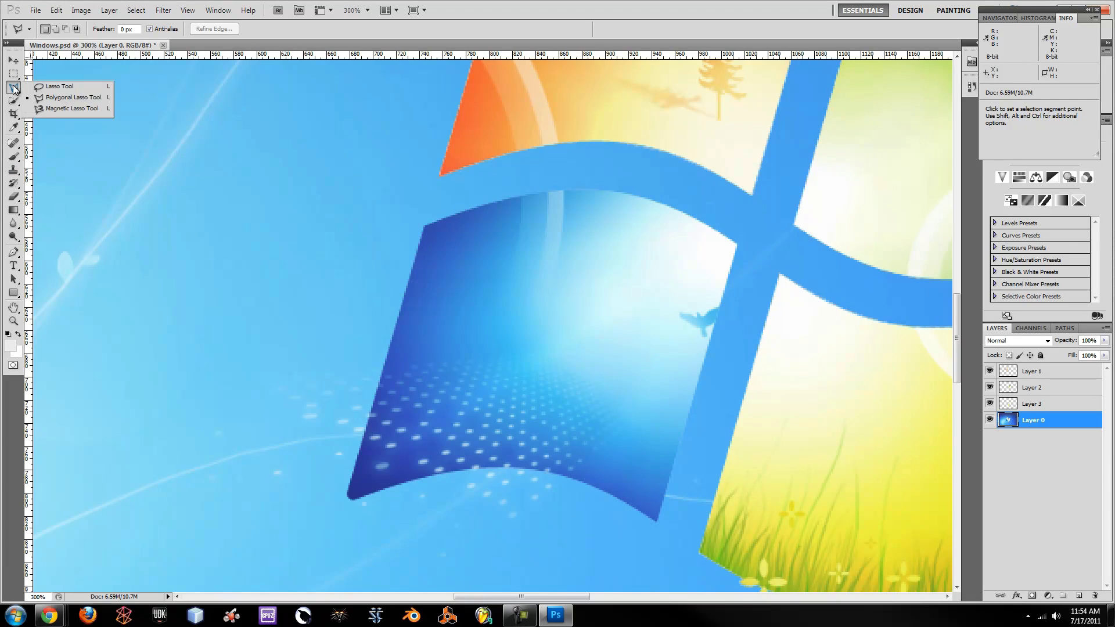
click(56, 109)
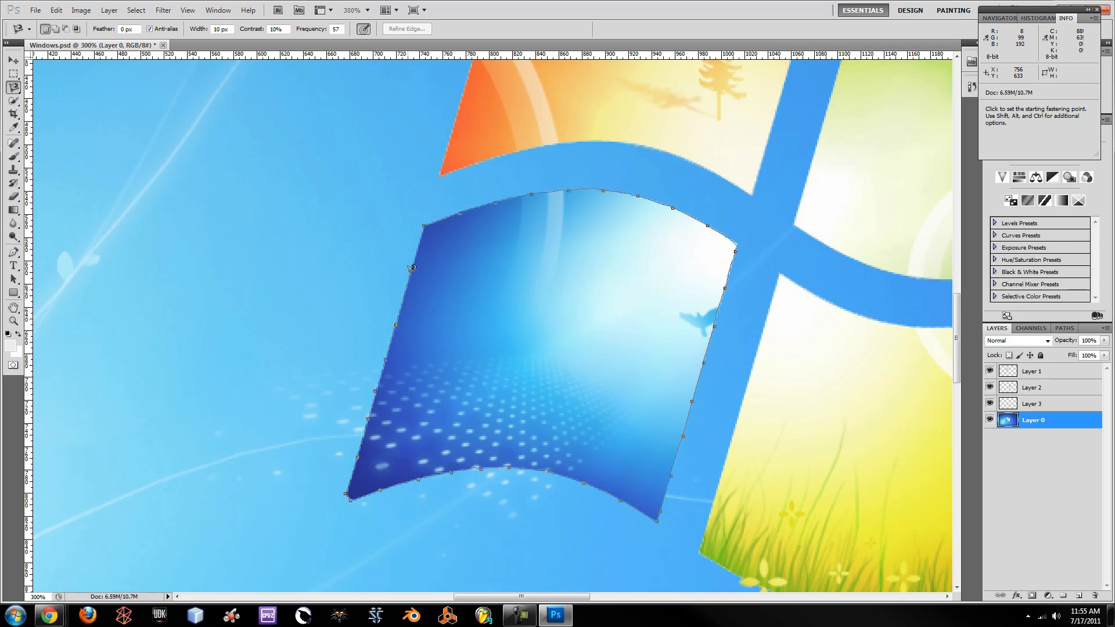
Finish tracing the blue lower-left pane and close the Magnetic Lasso selection at its start point.
click(428, 222)
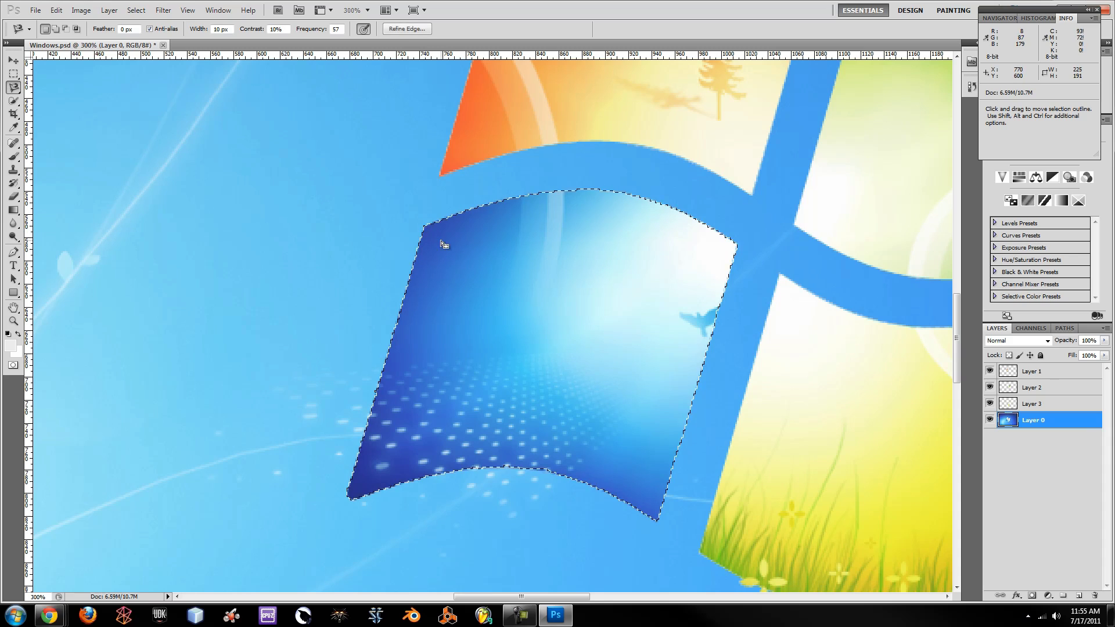
Cut the selected blue pane to a new Layer 4 via Layer via Cut, viewing at 100%.
right_click(598, 356)
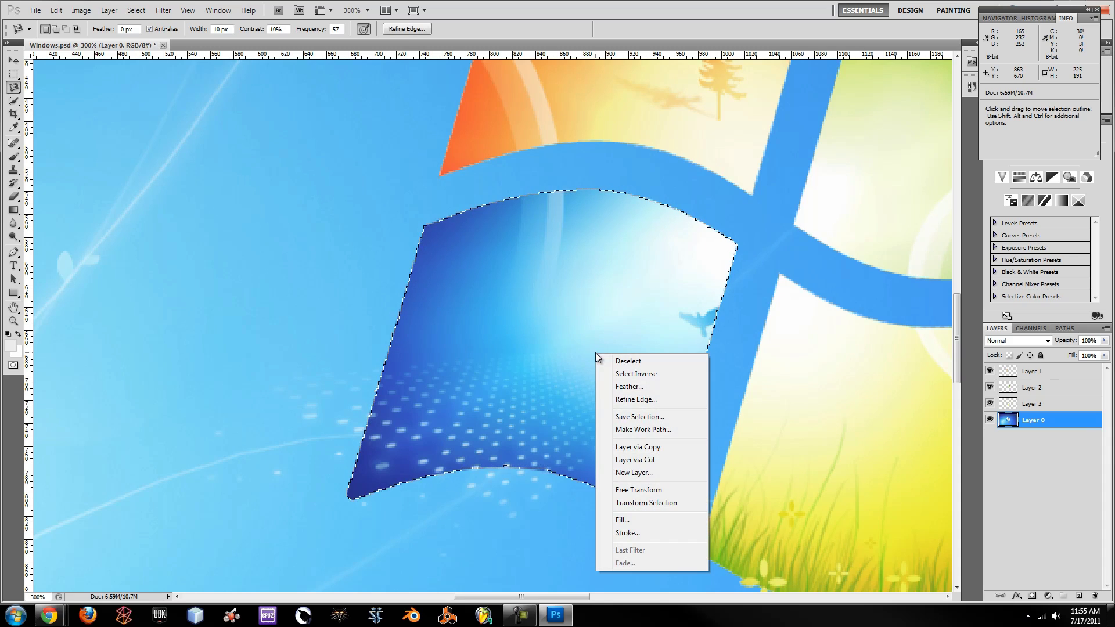
click(638, 449)
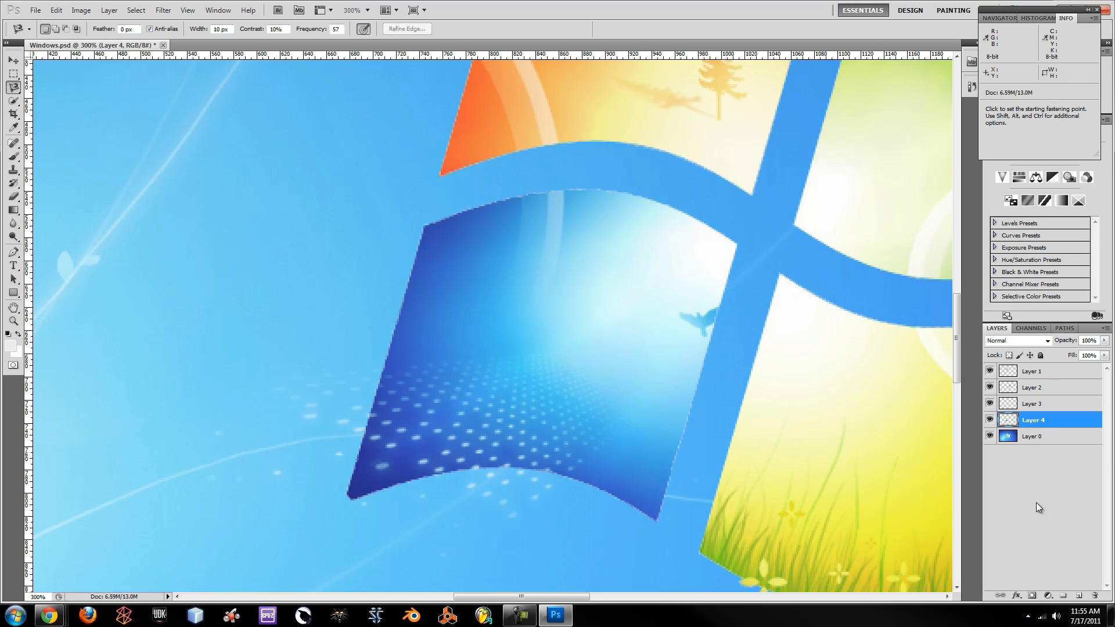
click(989, 420)
click(990, 420)
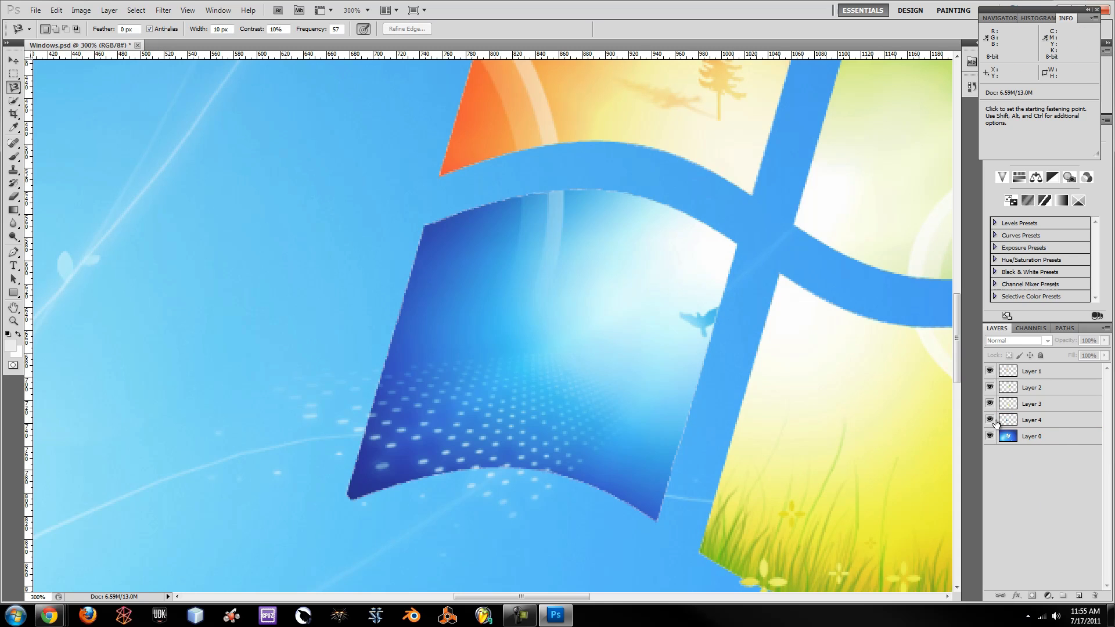
key(ctrl+minus)
key(ctrl+minus)
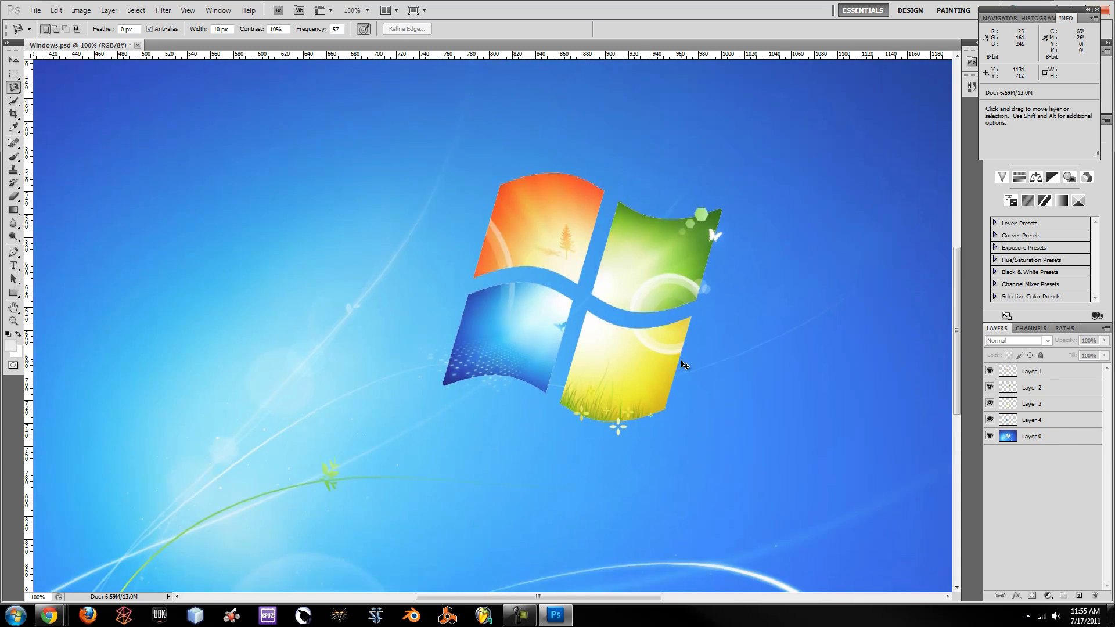
key(ctrl+minus)
key(ctrl+plus)
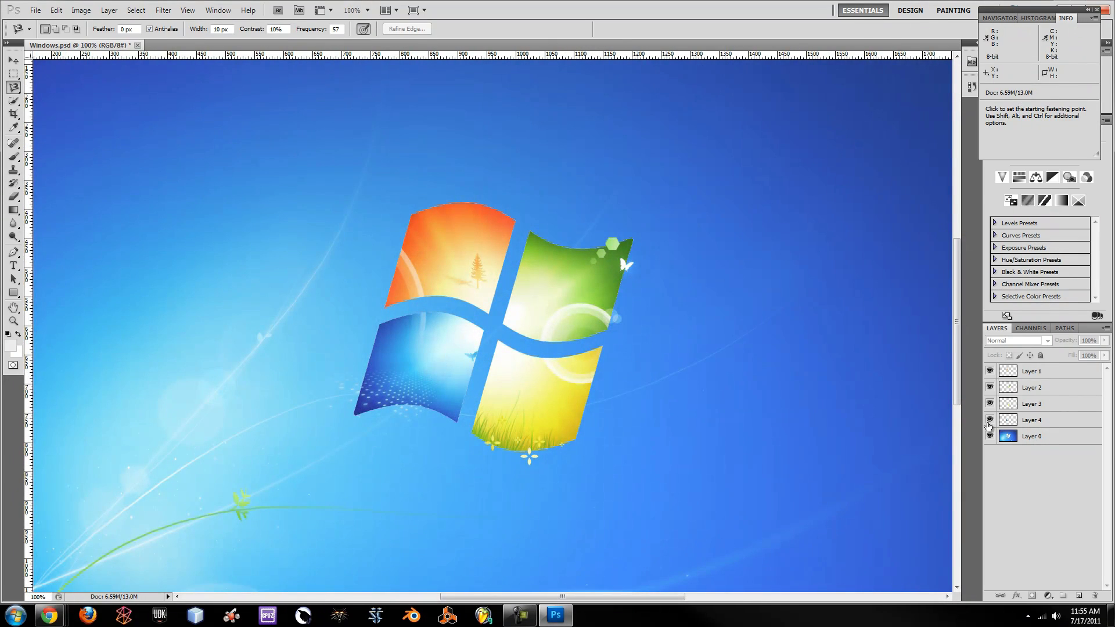
Toggle Layers 1–4 and Layer 0 visibility to verify the panes, then select Layer 0.
click(990, 420)
click(989, 404)
click(990, 387)
click(990, 371)
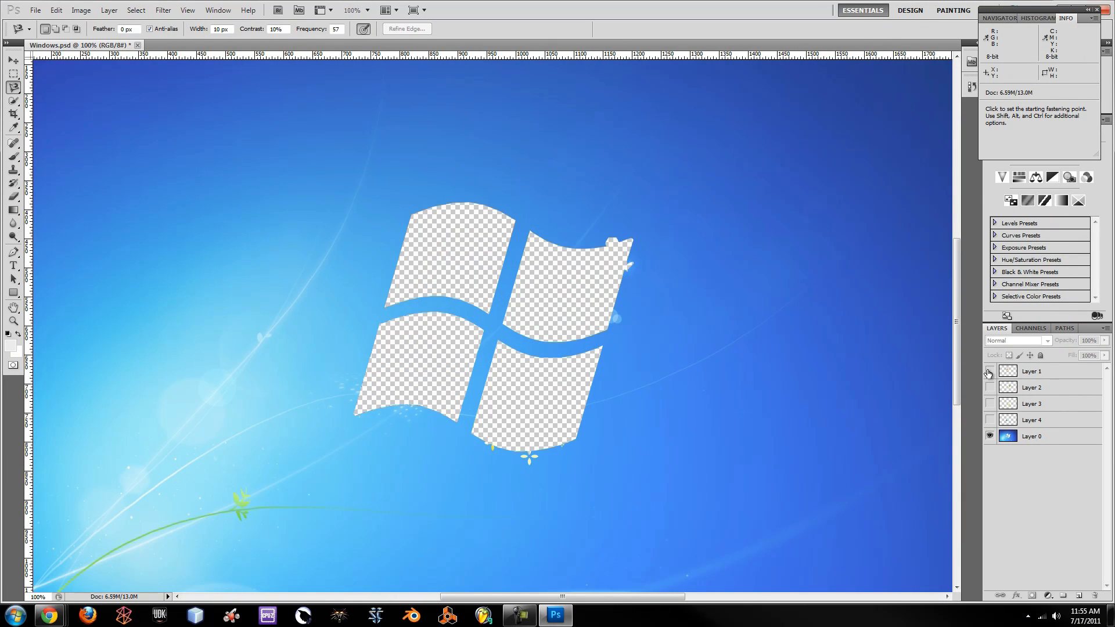
click(990, 371)
click(990, 387)
click(990, 404)
click(990, 420)
click(990, 436)
click(990, 436)
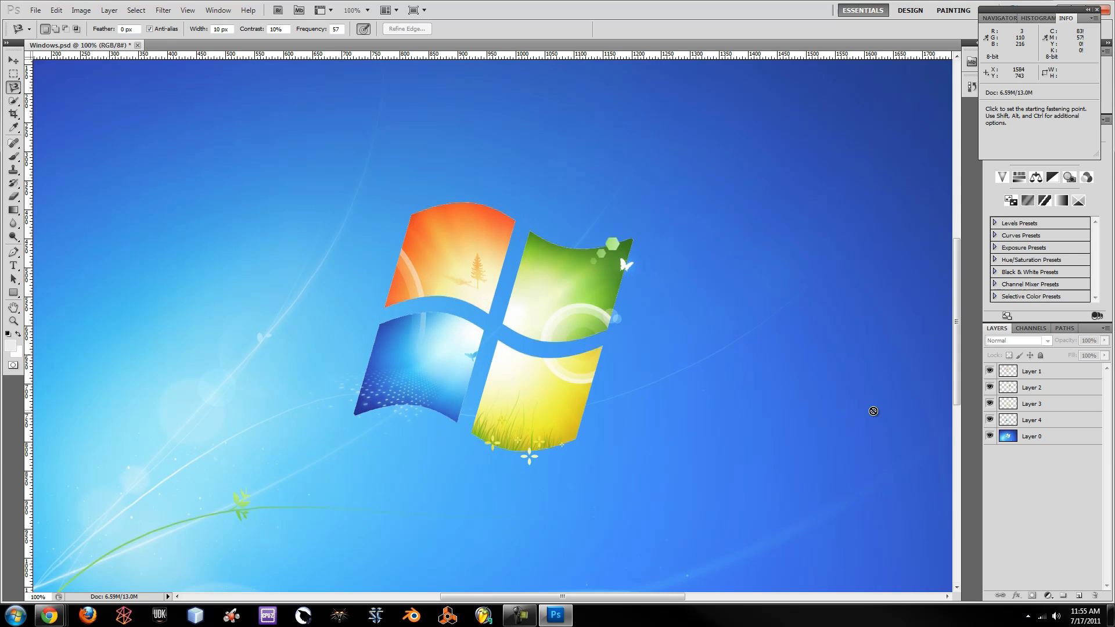
click(1025, 437)
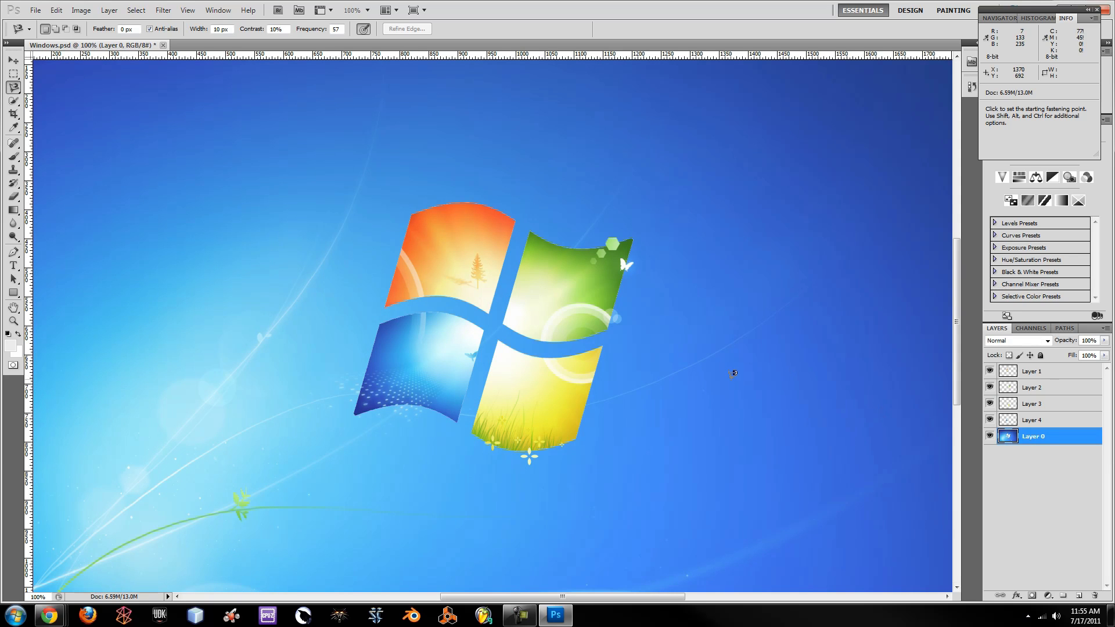
Colorize Layer 0 in Hue/Saturation with Saturation 75 for a strong red background.
key(v)
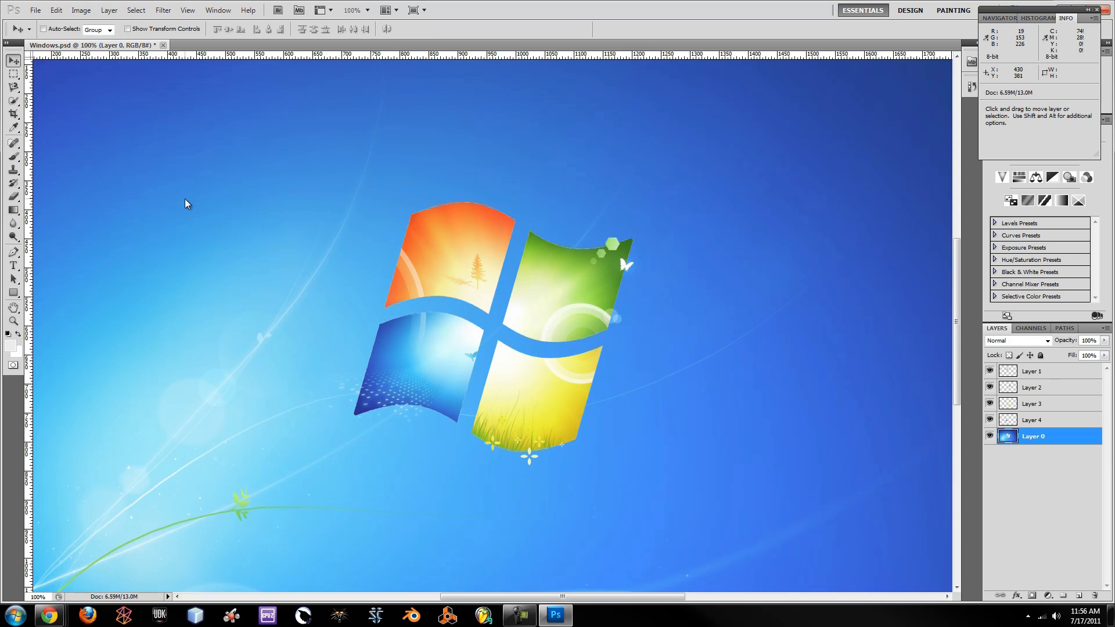
key(ctrl+u)
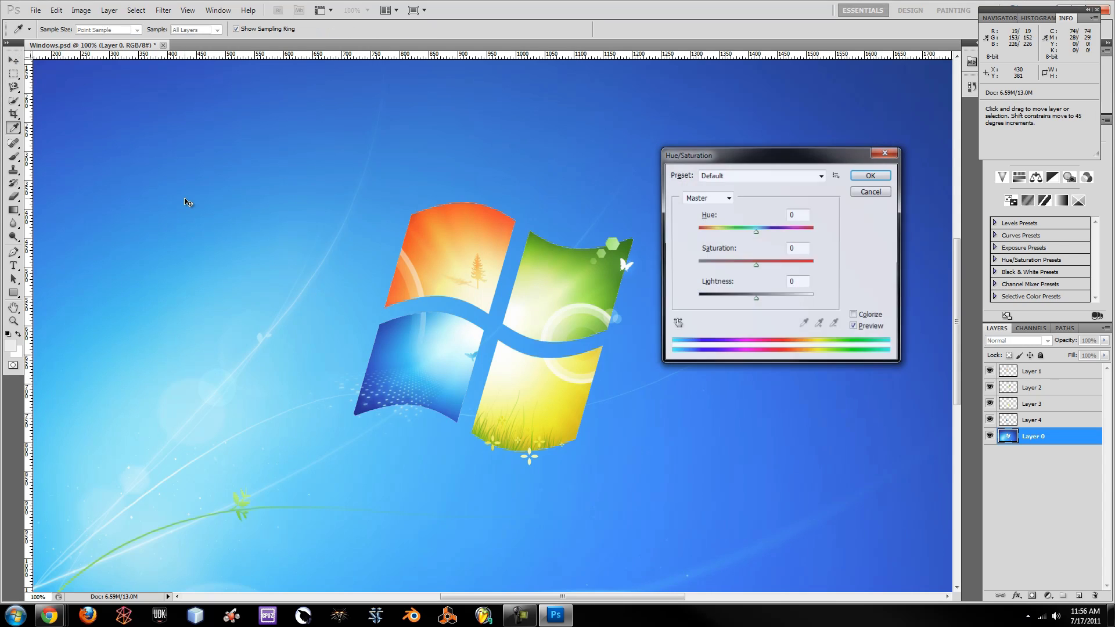
drag(782, 154, 784, 38)
click(862, 200)
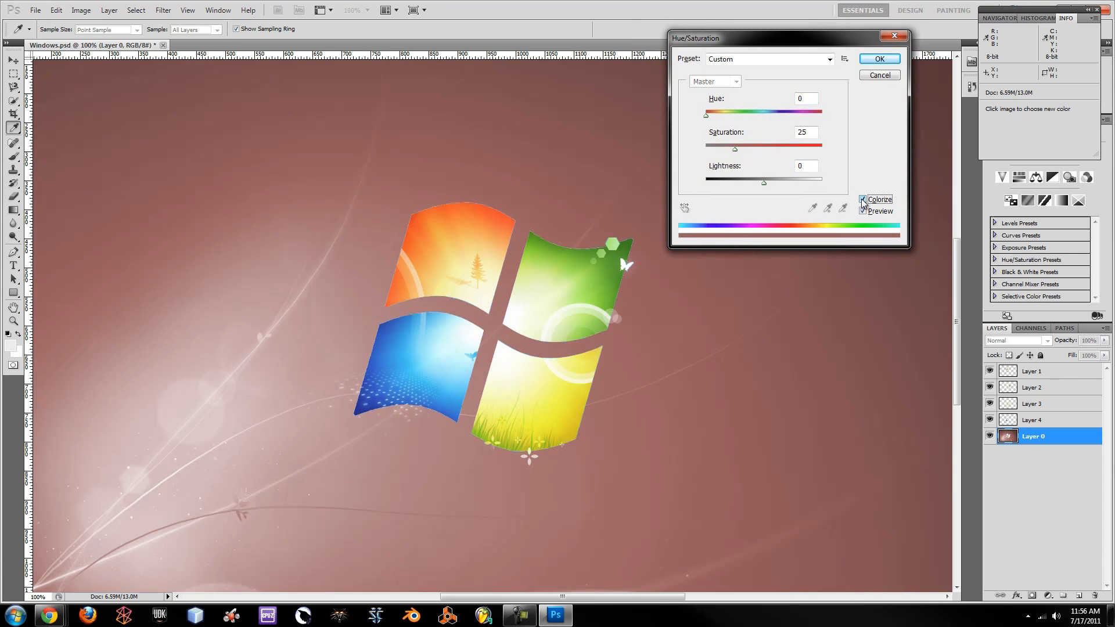
drag(736, 153, 780, 158)
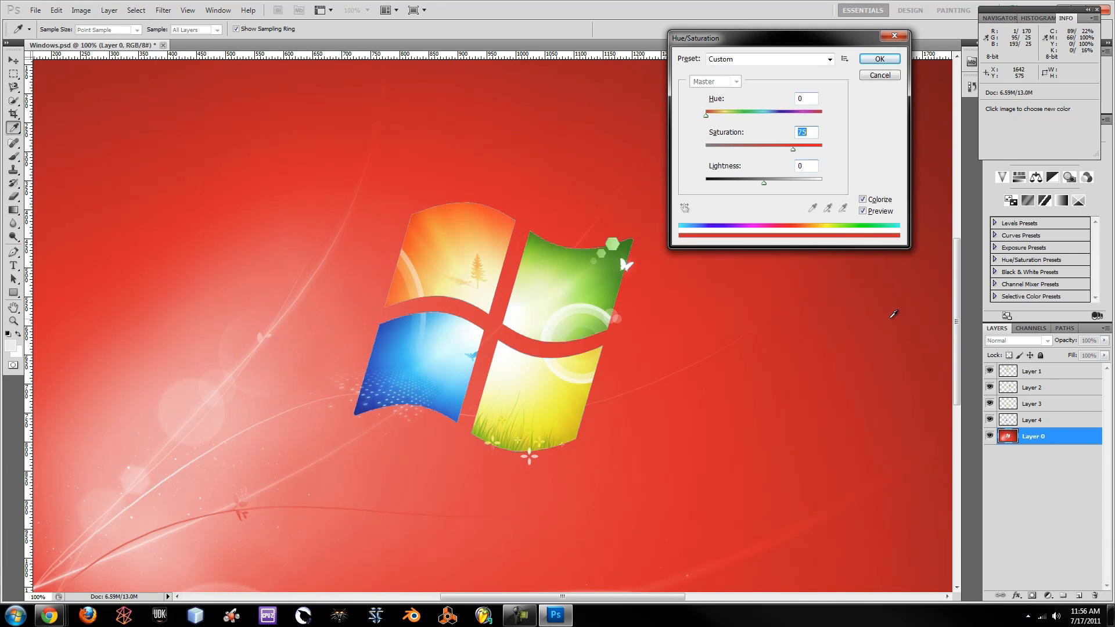
drag(821, 40, 846, 158)
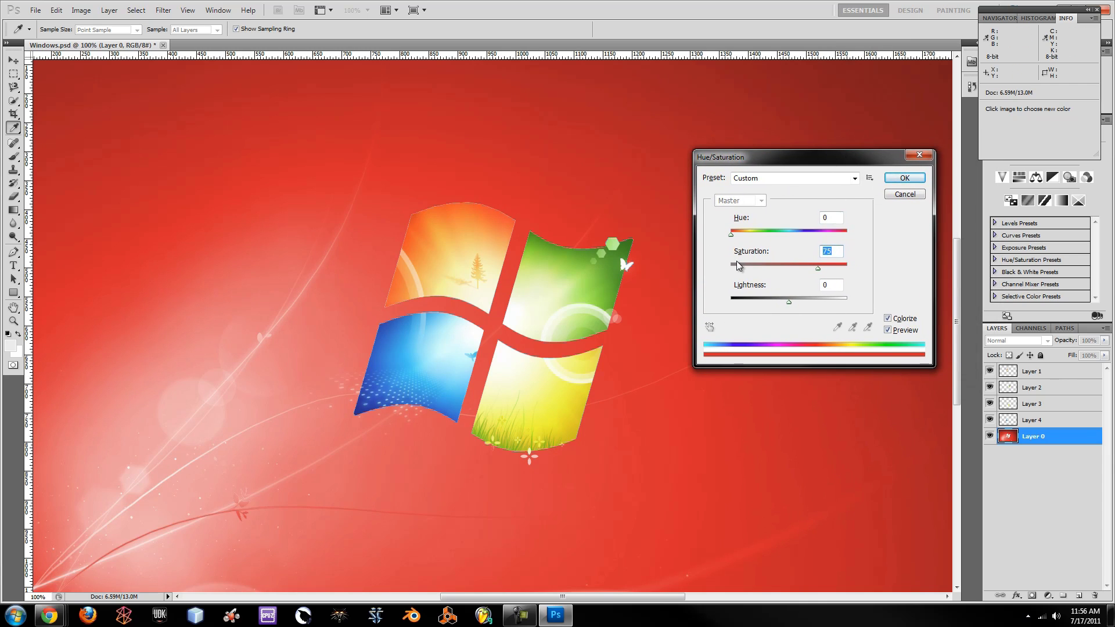
drag(731, 234, 848, 233)
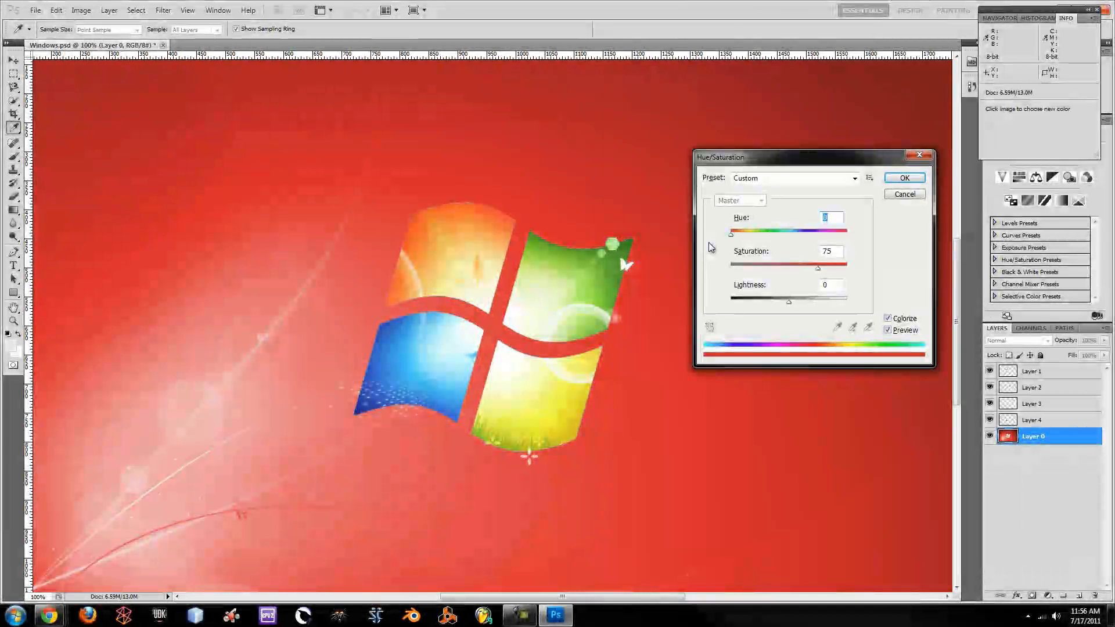
Apply the red tint and save Windows1.jpg to the Desktop as a Quality 12 JPEG.
click(904, 178)
key(v)
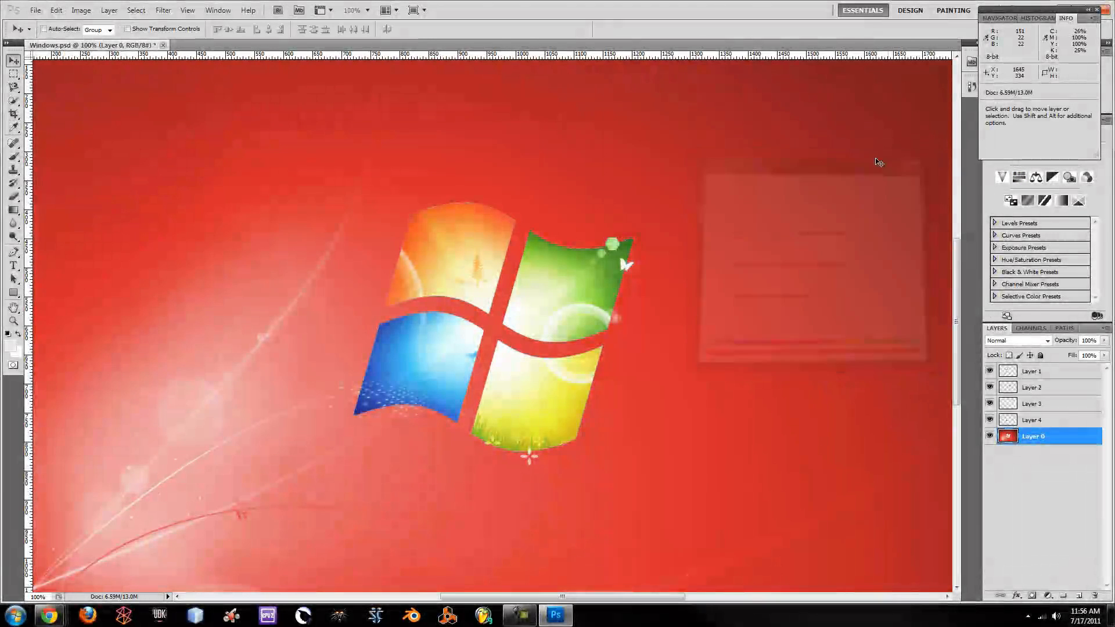
click(35, 10)
click(44, 187)
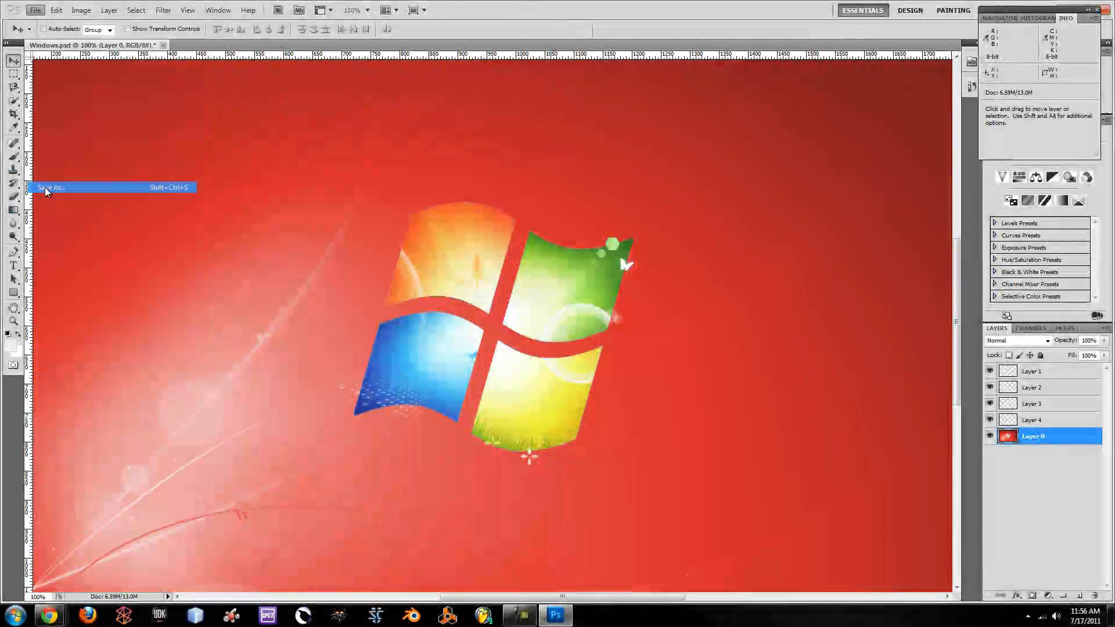
click(538, 307)
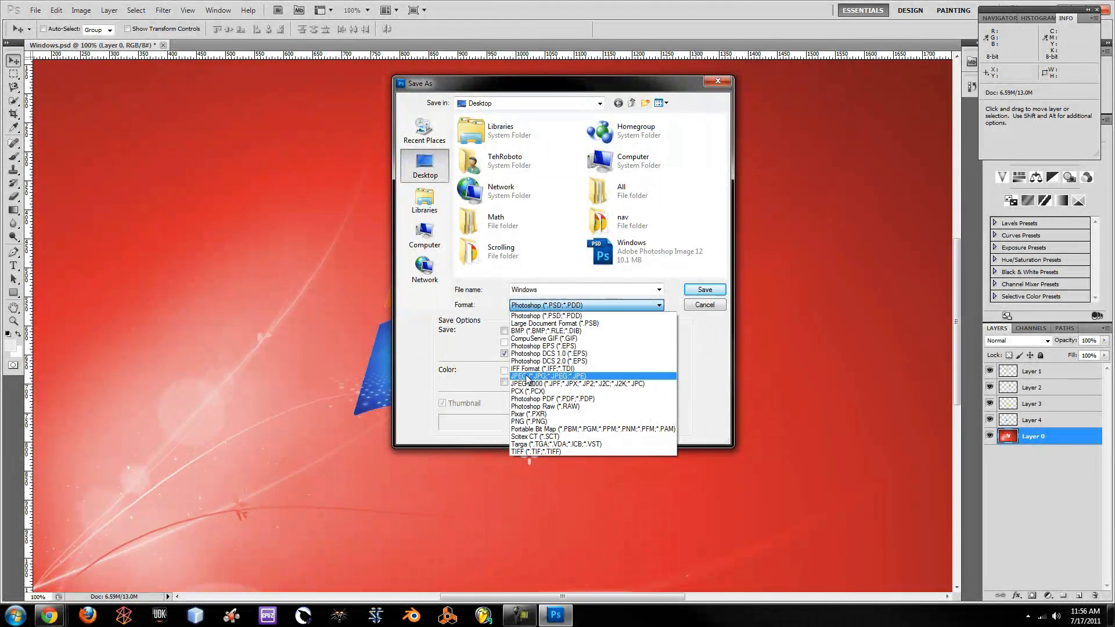
click(526, 377)
double_click(533, 290)
click(534, 291)
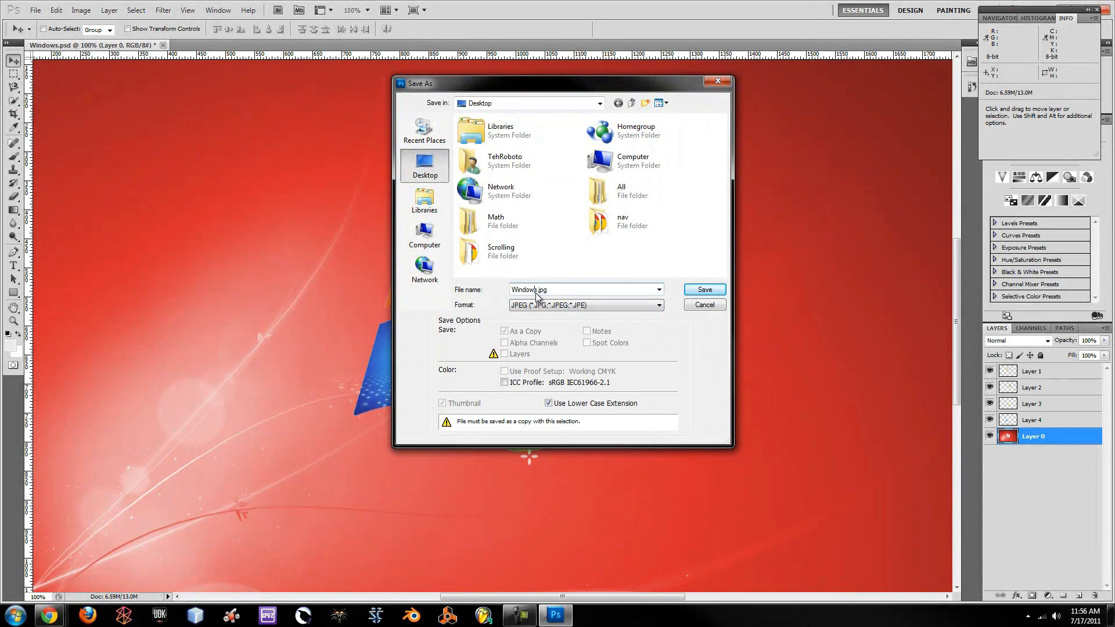
click(704, 289)
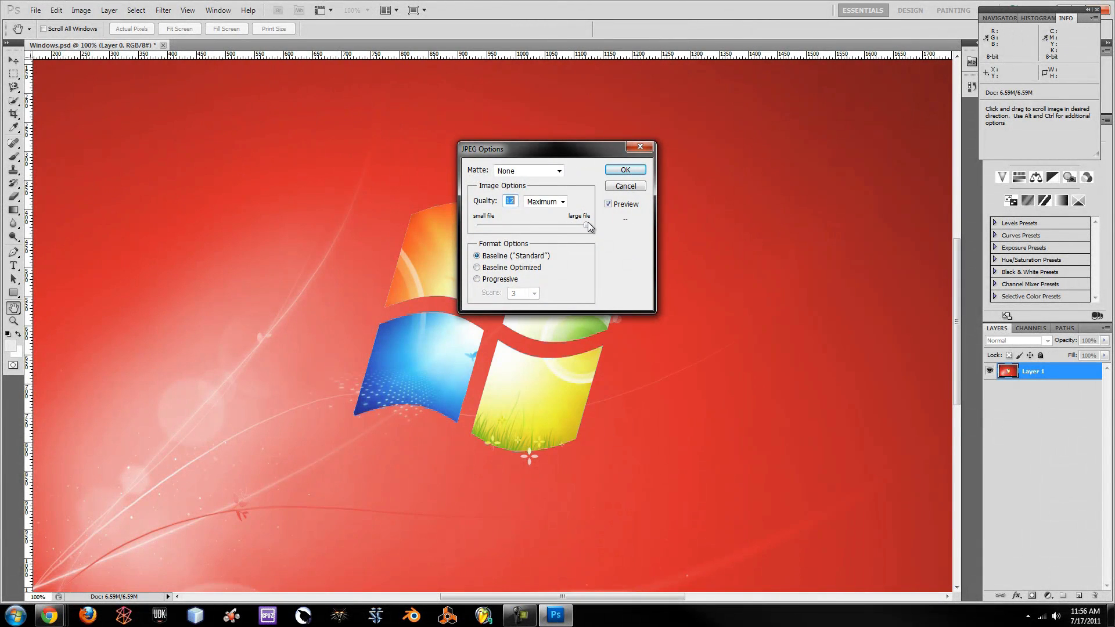
click(625, 170)
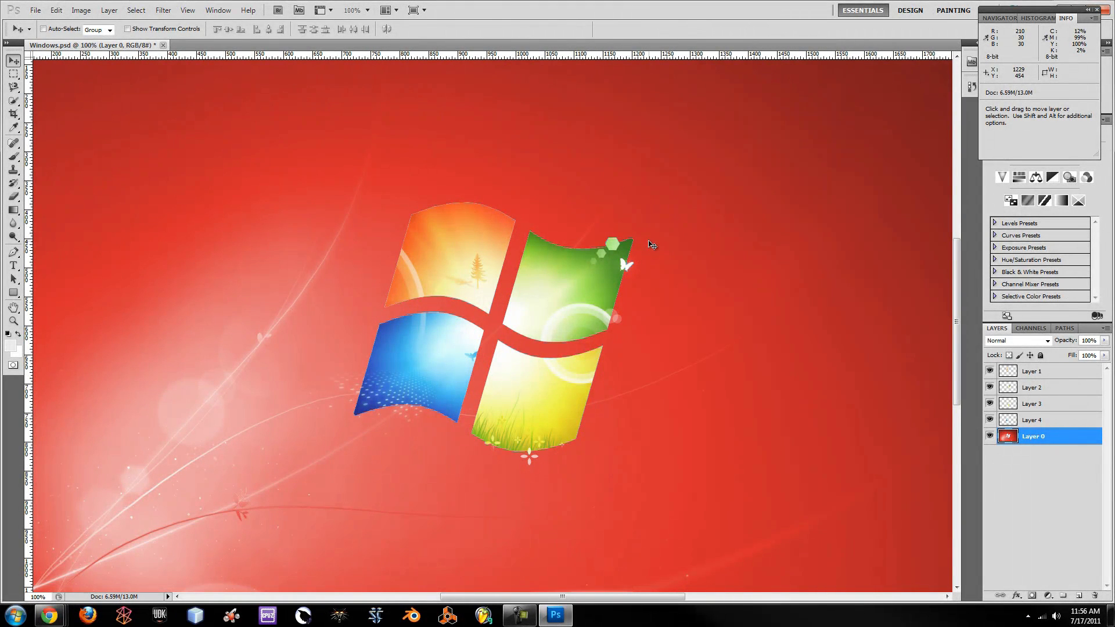
Undo the red tint and recolorize Layer 0 orange at Hue about 27, Saturation 75.
key(ctrl+z)
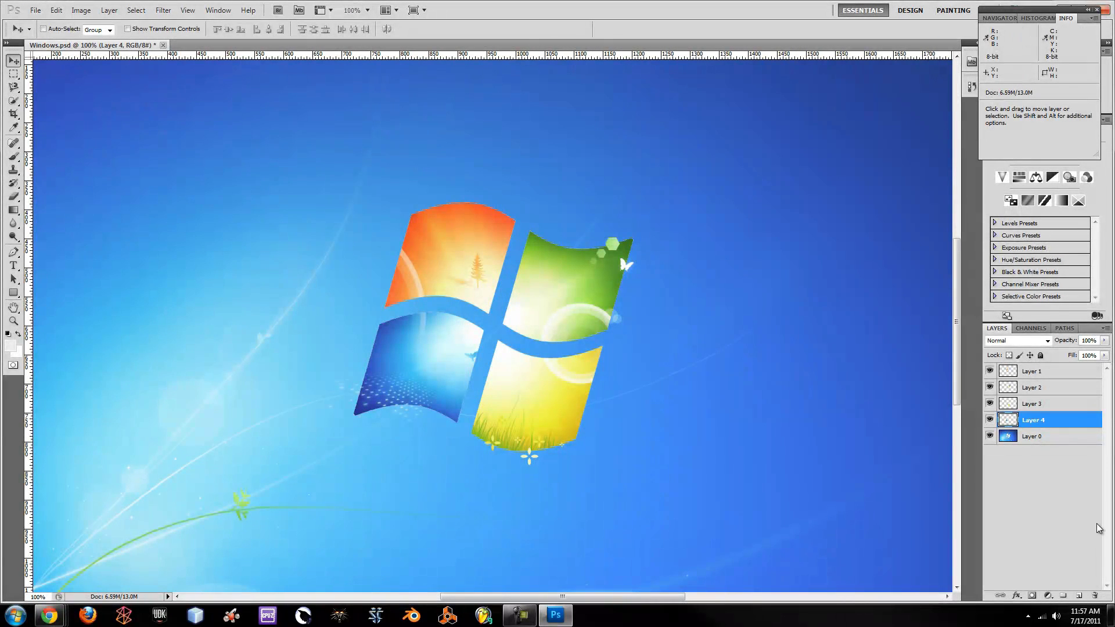
click(1017, 440)
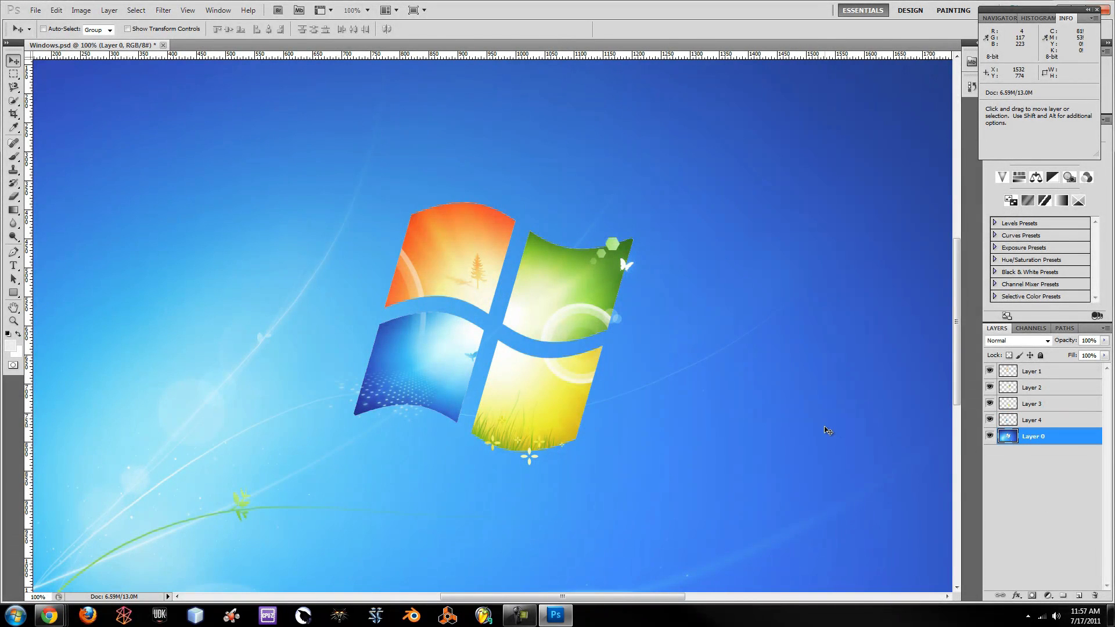
key(ctrl+u)
click(888, 318)
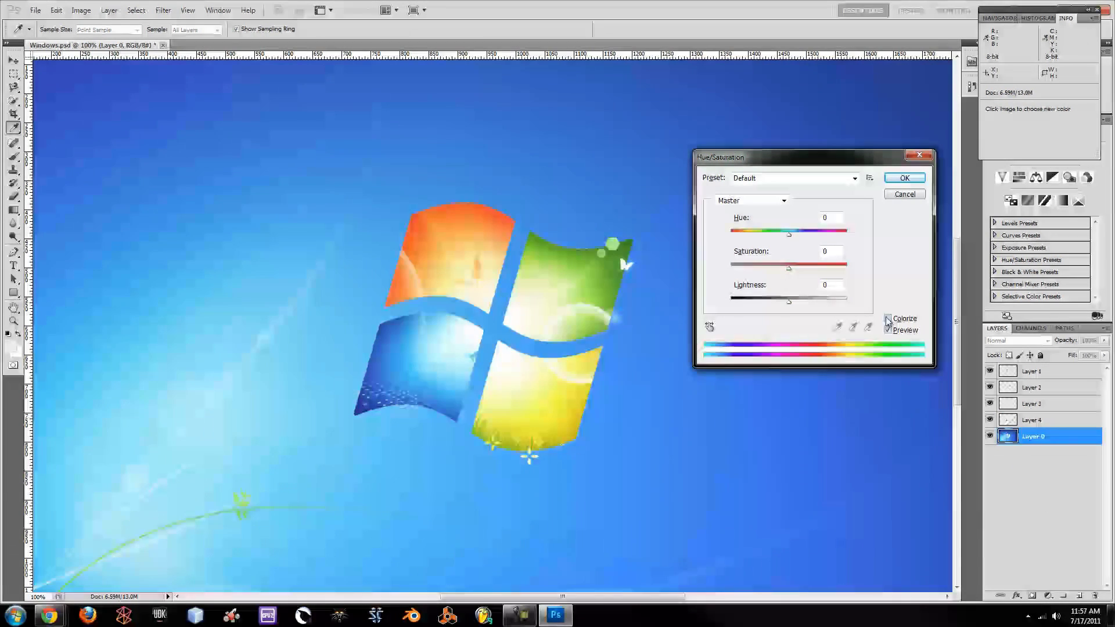
drag(760, 271, 818, 273)
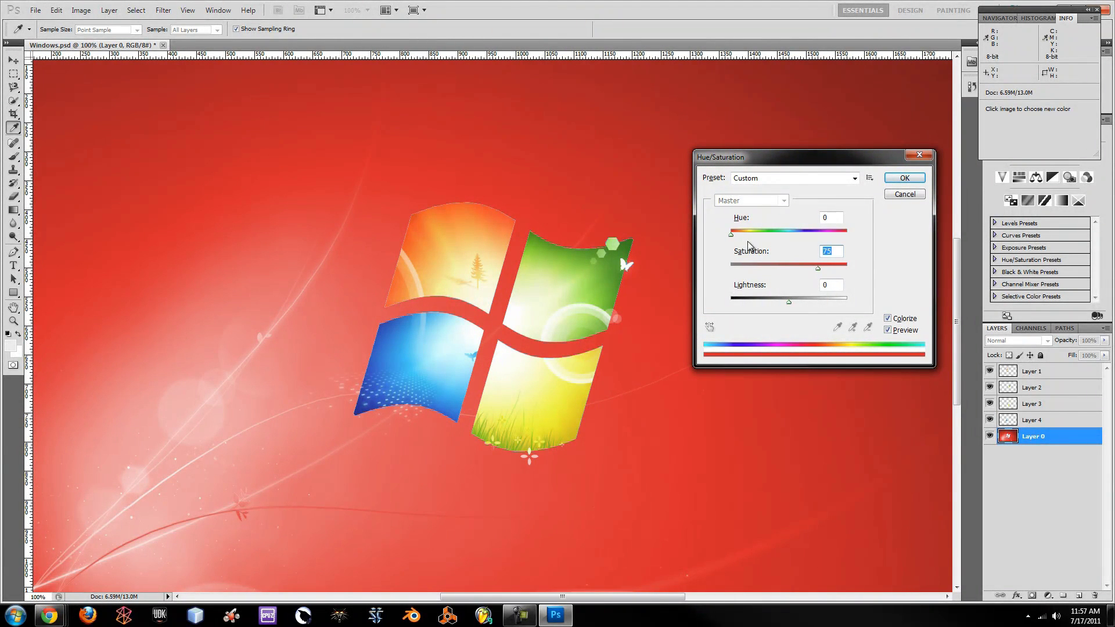
drag(731, 236, 737, 236)
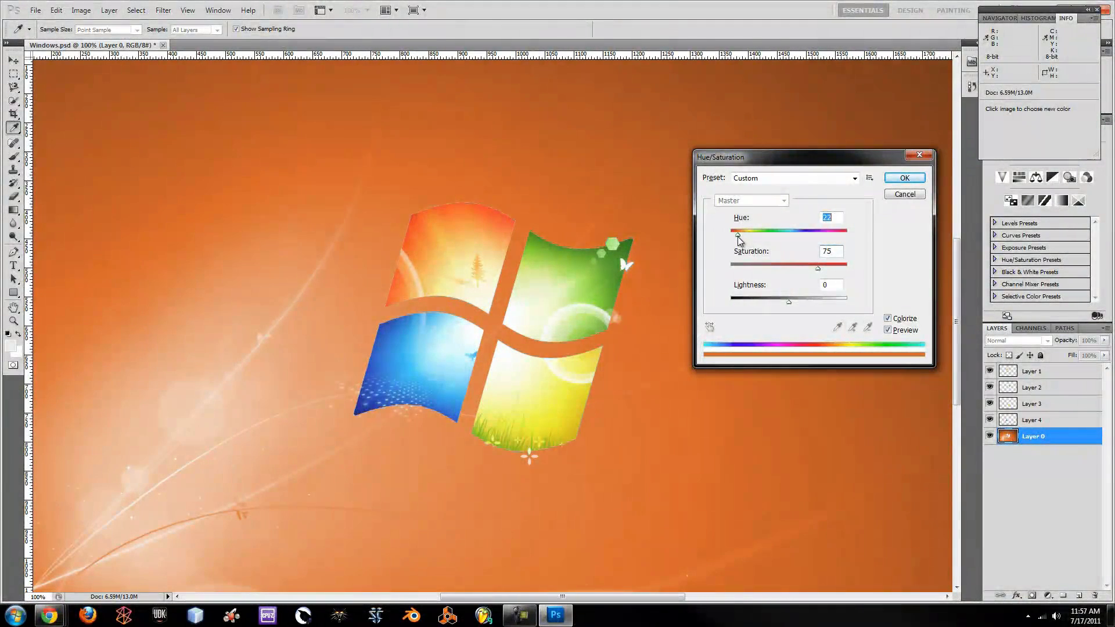
click(904, 178)
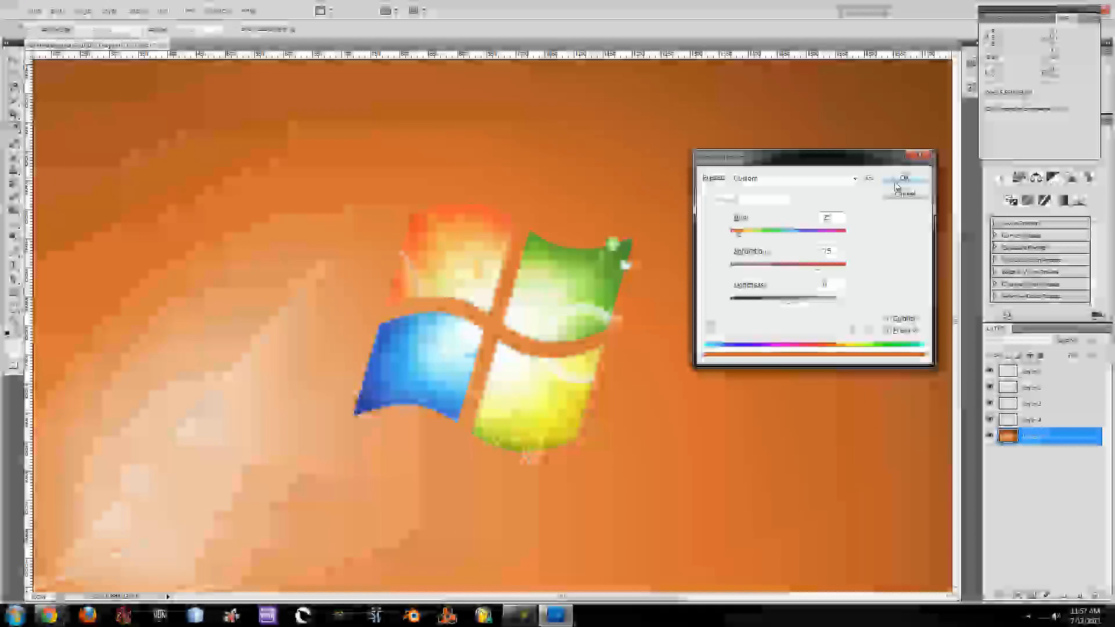
Save the orange version to the Desktop as JPEG Windows2.jpg, accepting the JPEG Options.
key(v)
click(36, 10)
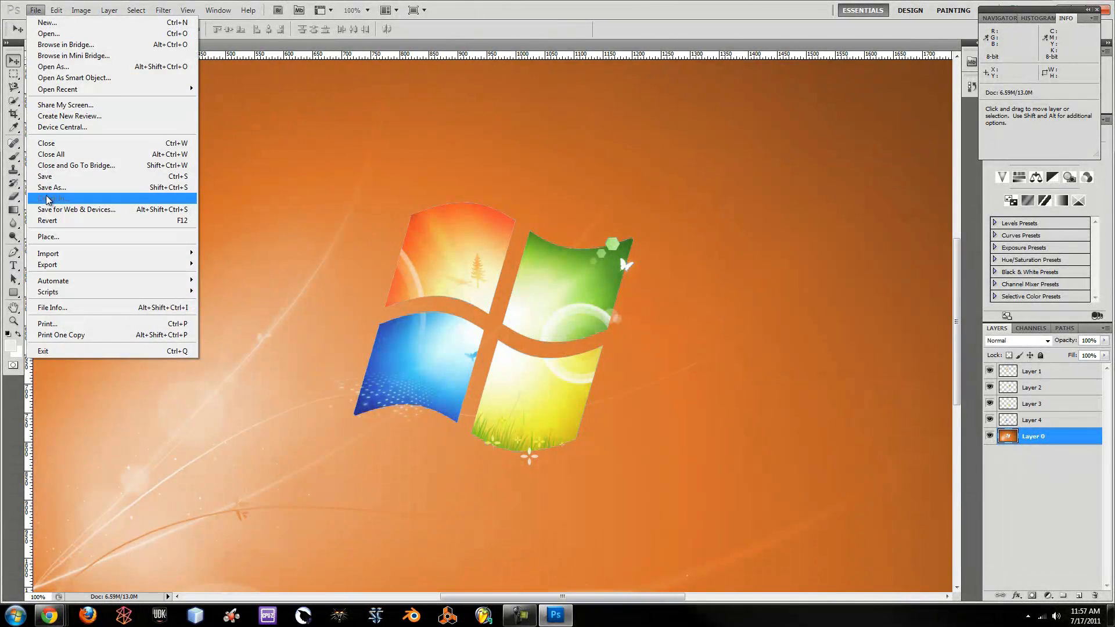
click(44, 187)
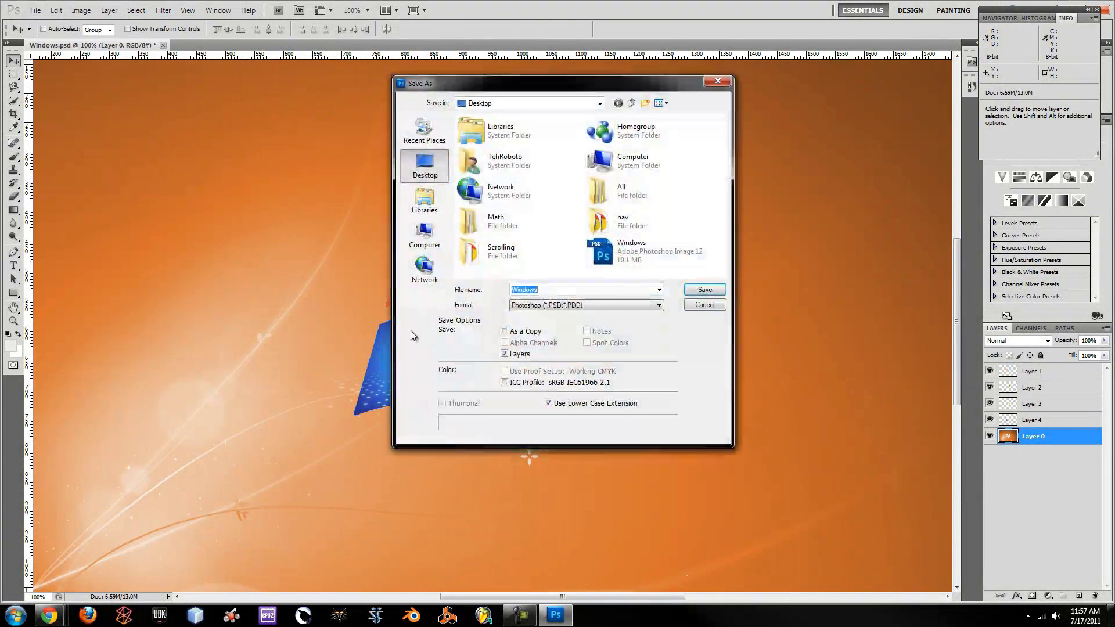
click(525, 306)
click(528, 375)
double_click(535, 289)
text(2)
click(691, 295)
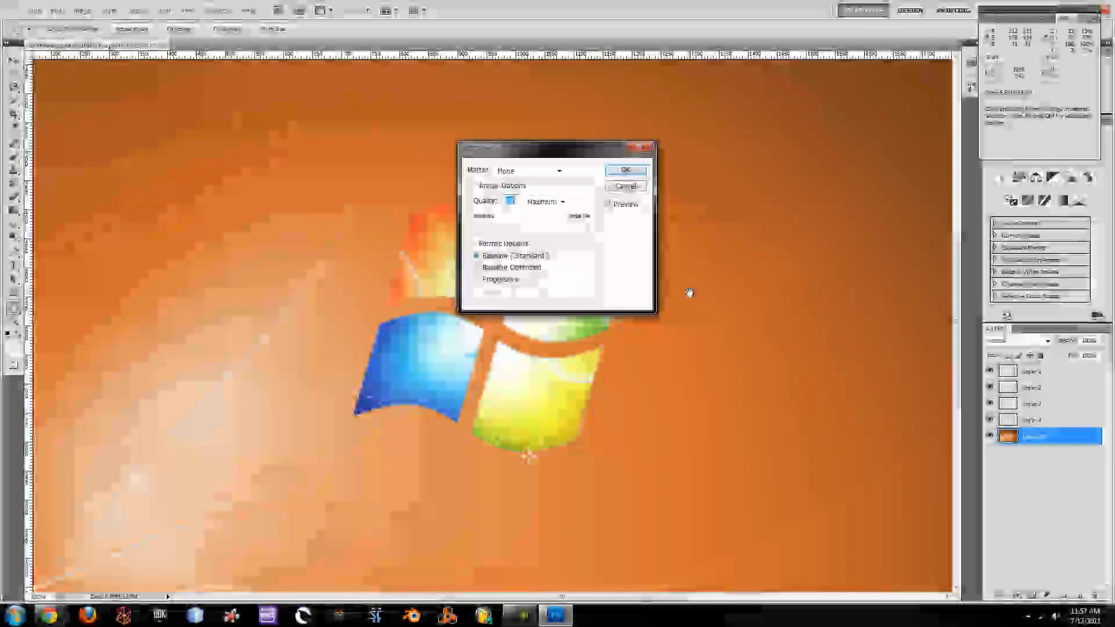
click(631, 170)
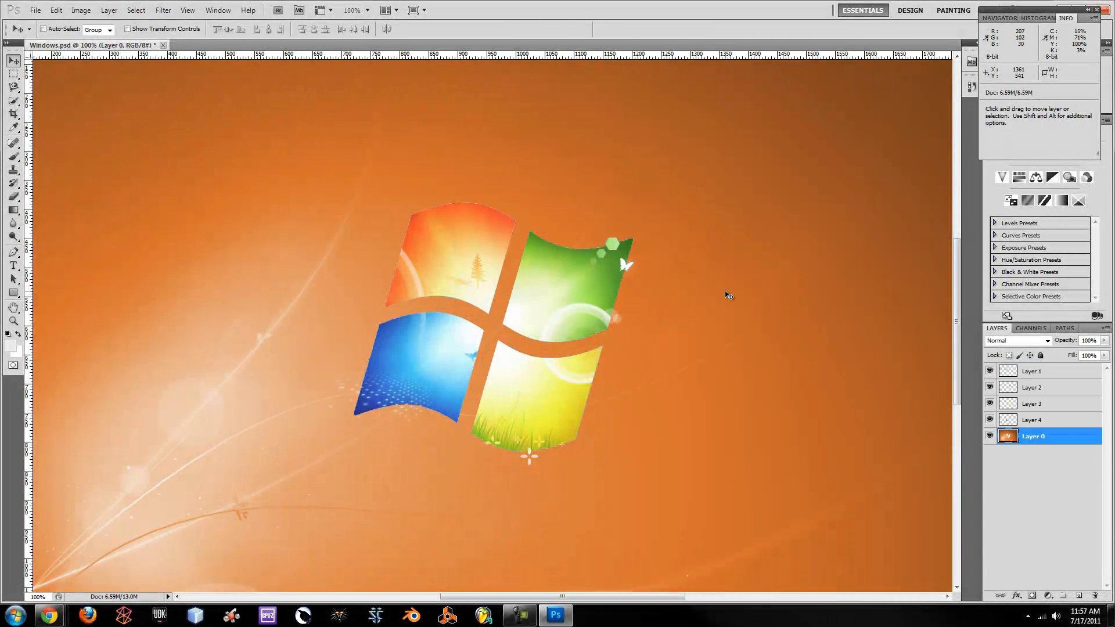
Restore the blue background and colorize Layer 0 yellow at Hue 52, Saturation 75.
key(ctrl+alt+z)
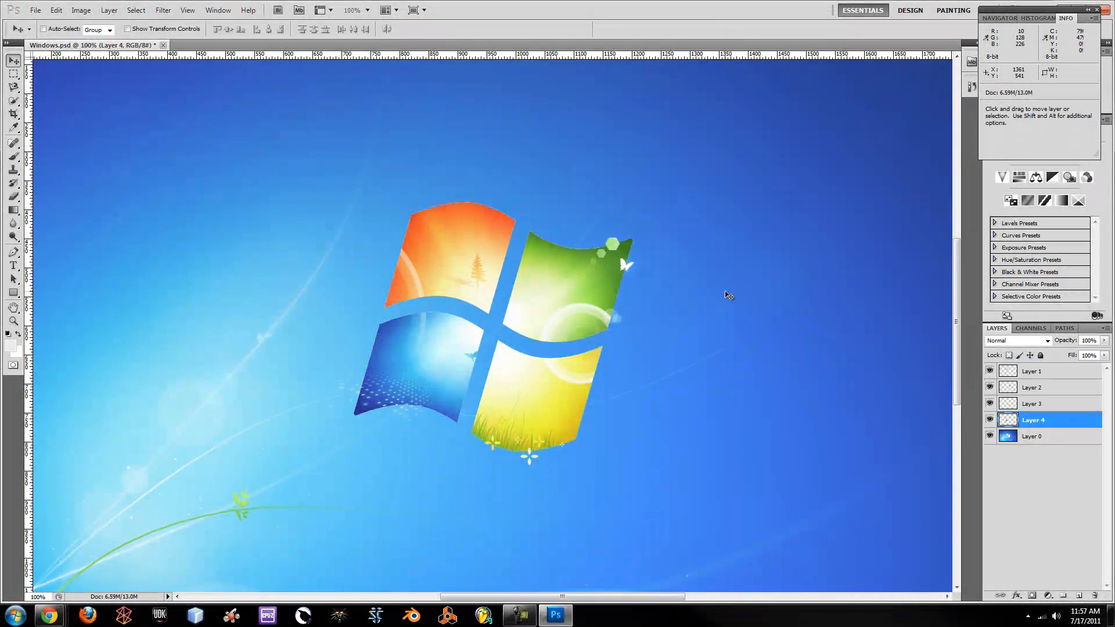
key(ctrl+alt+z)
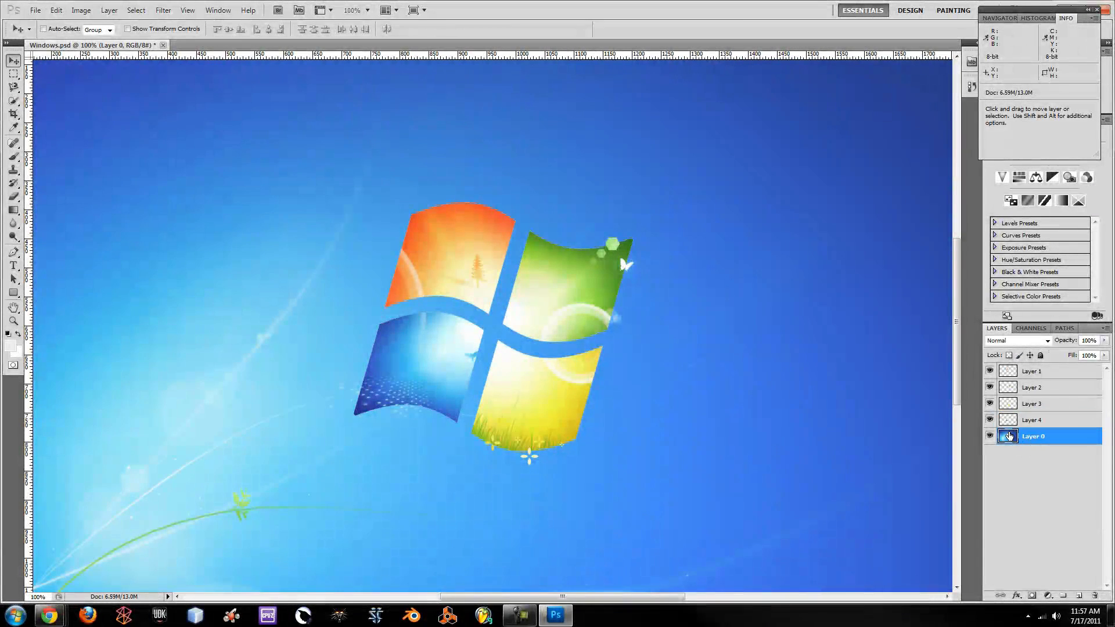
key(ctrl+u)
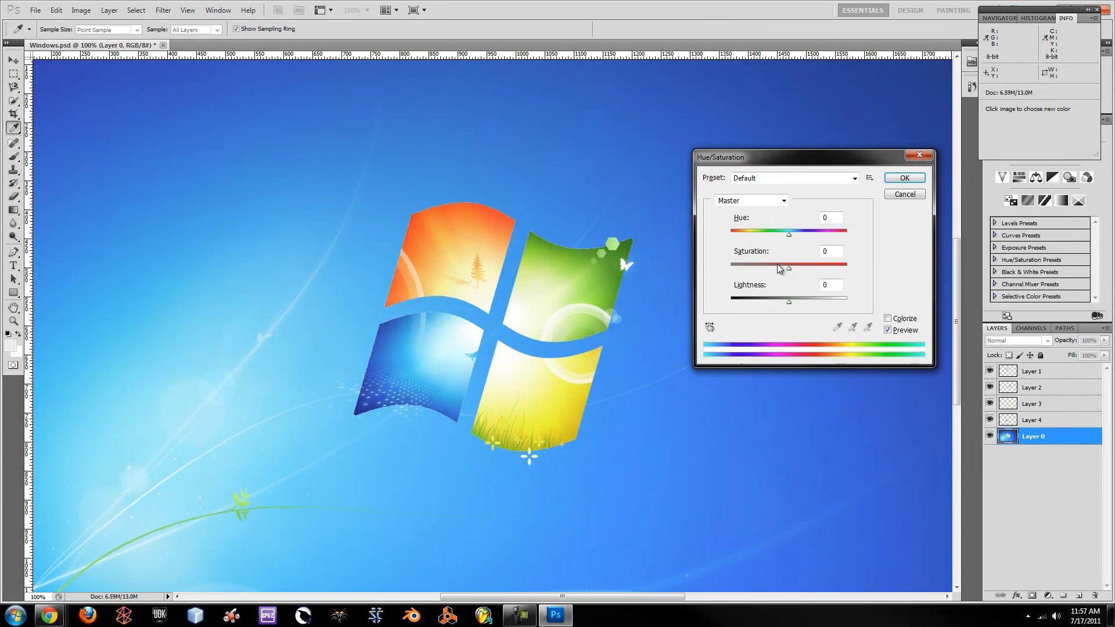
click(894, 319)
click(812, 251)
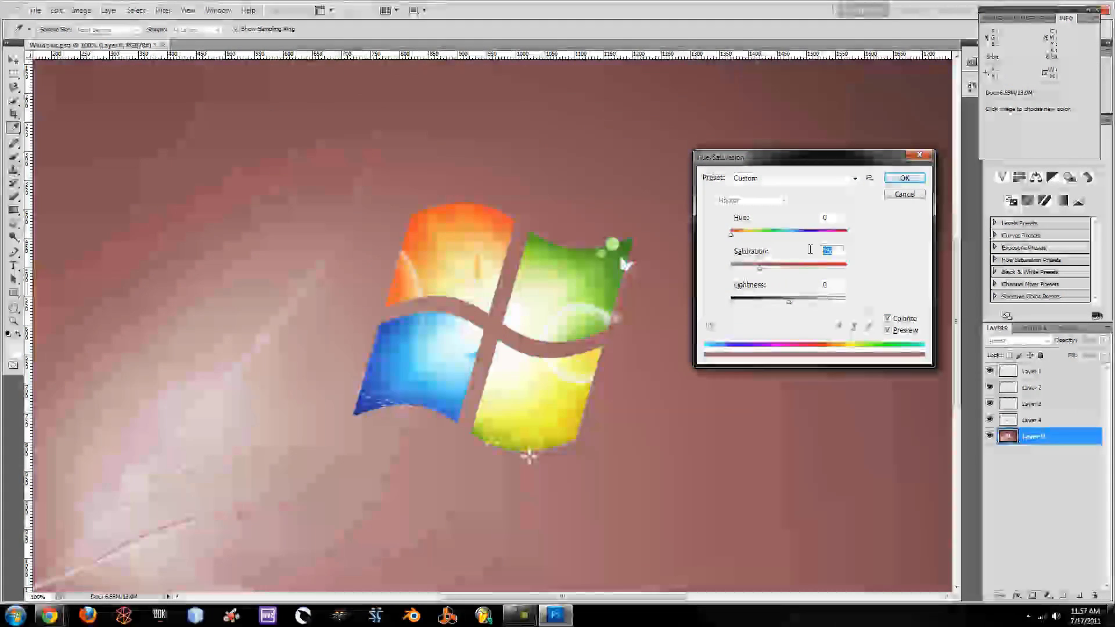
text(75)
drag(737, 235, 748, 233)
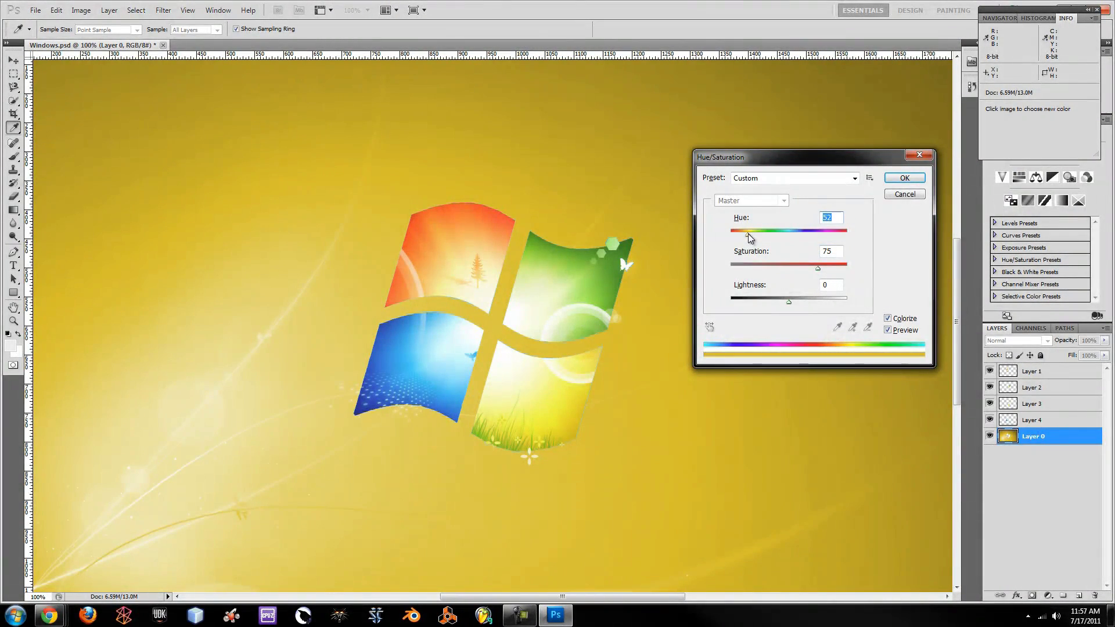
click(910, 181)
Save the yellow version to the Desktop as JPEG Windows3.jpg.
click(32, 11)
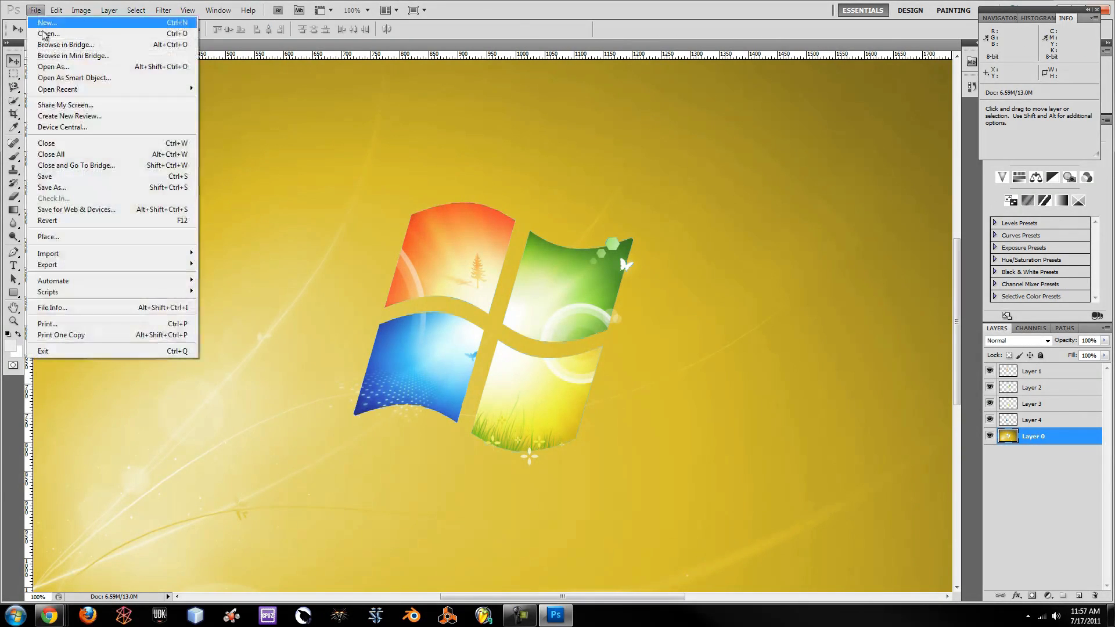
click(49, 183)
click(547, 288)
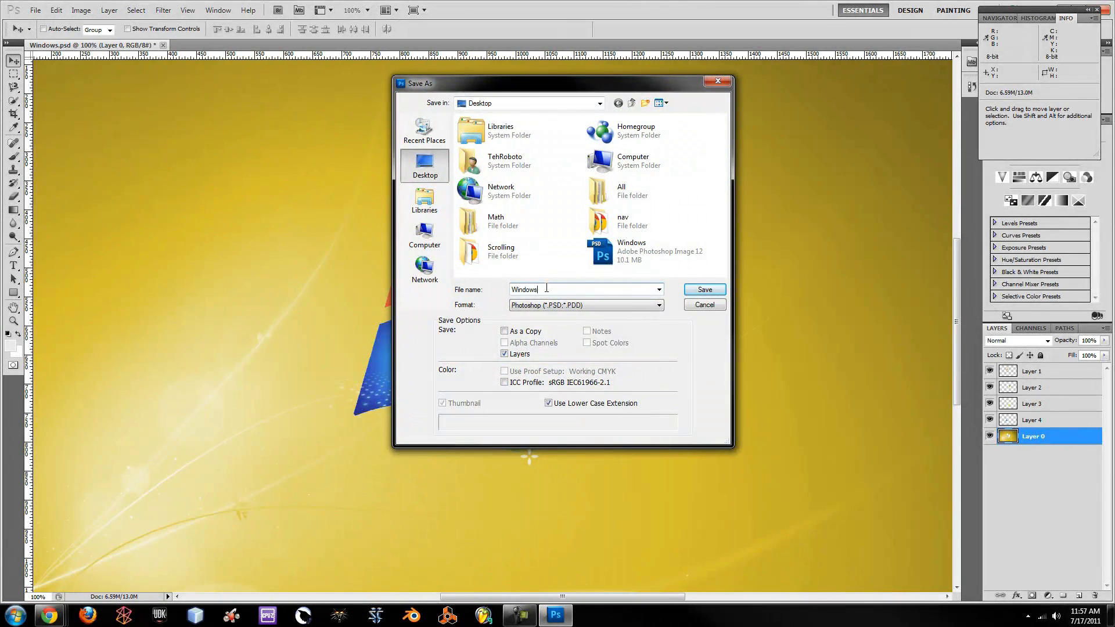
text(3)
click(549, 305)
click(552, 374)
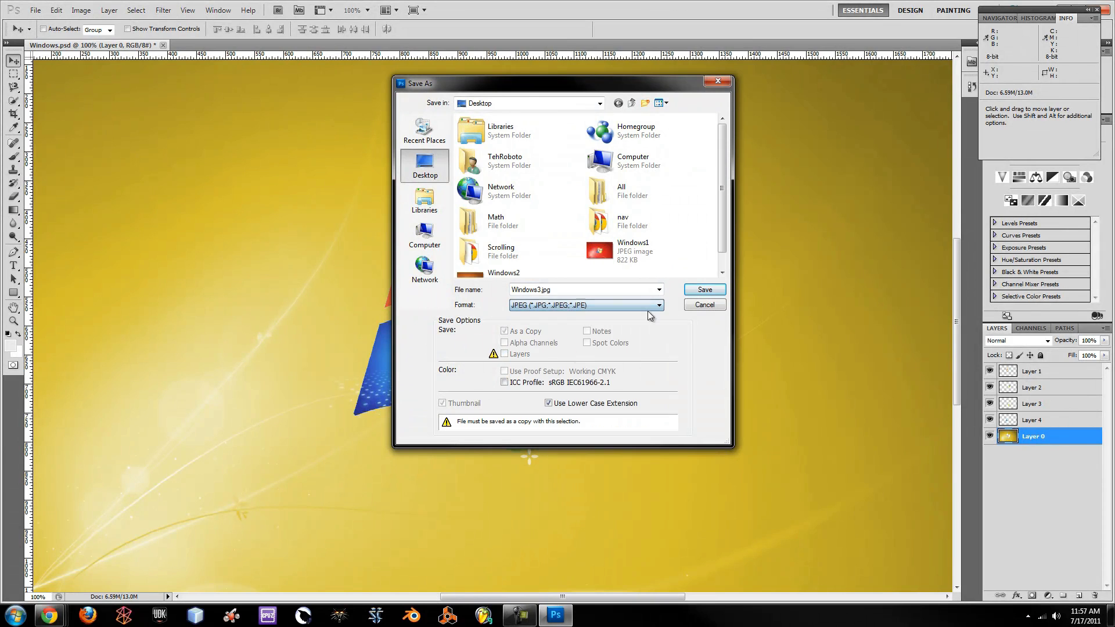
click(701, 295)
click(629, 168)
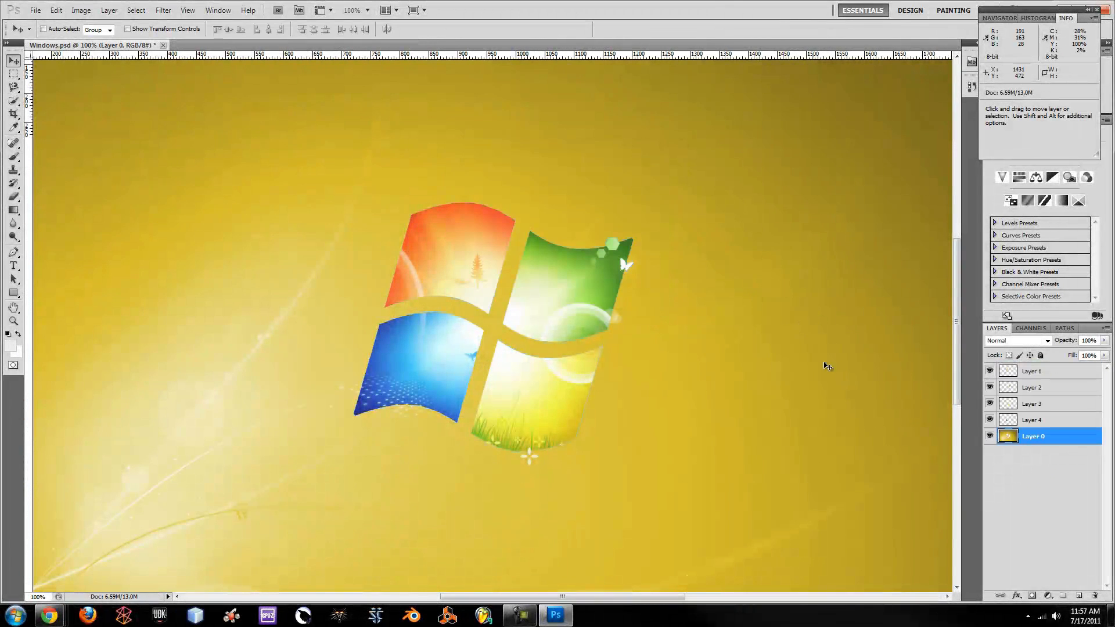
Undo the yellow tint and colorize Layer 0 green with boosted saturation.
key(ctrl+z)
click(1037, 437)
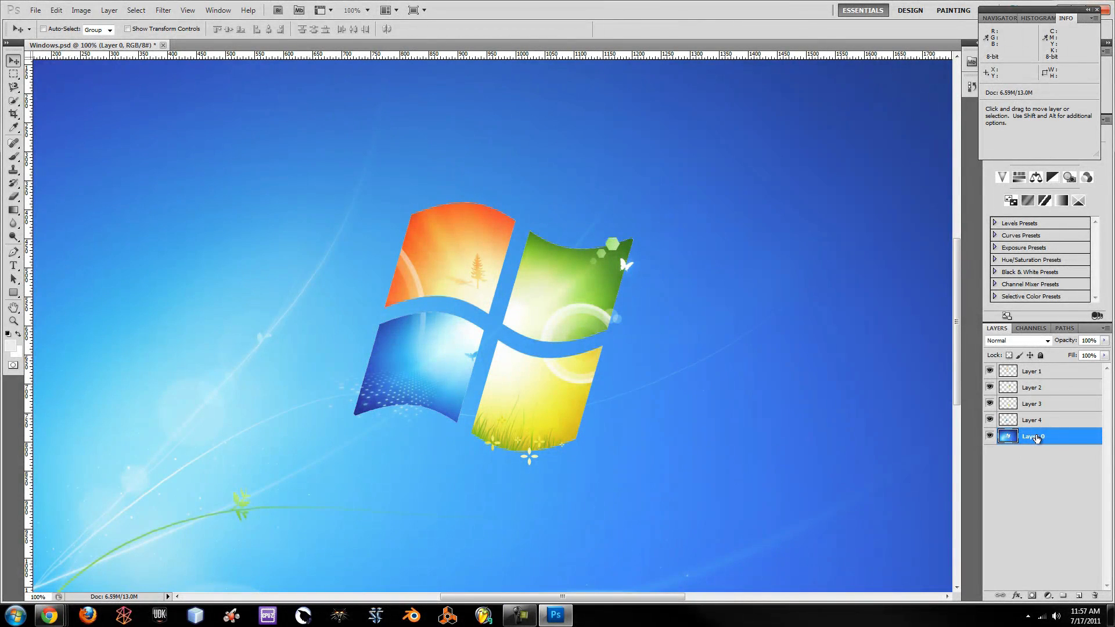
key(ctrl+u)
click(887, 318)
drag(760, 268, 818, 268)
drag(733, 231, 755, 235)
click(905, 178)
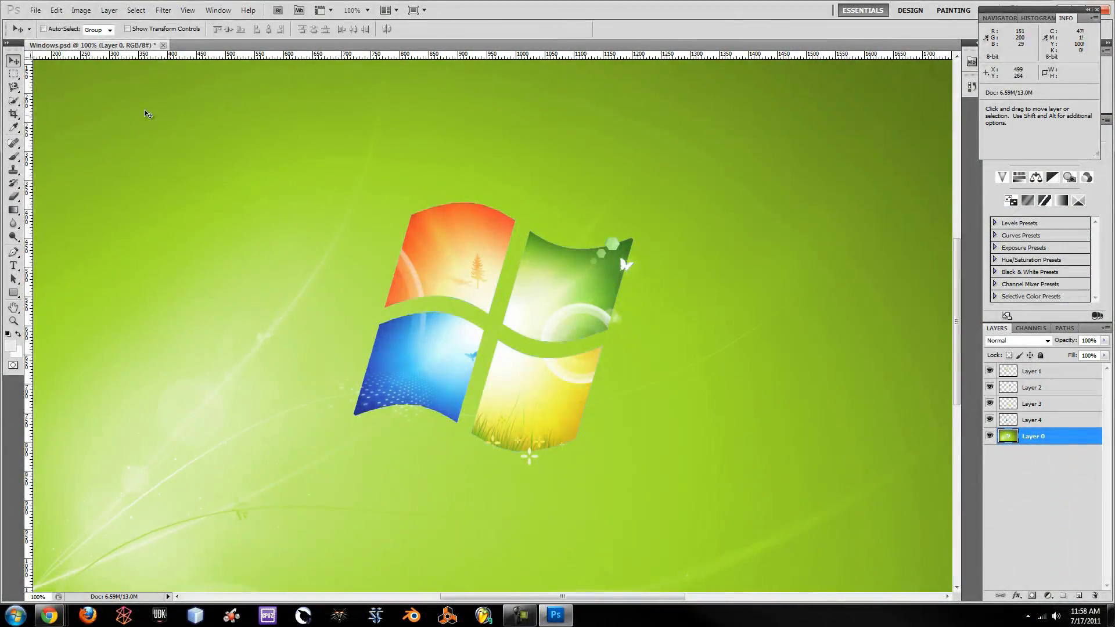
Begin a Save As, then back out and cancel a stray Hue/Saturation adjustment.
click(36, 10)
click(58, 188)
click(586, 305)
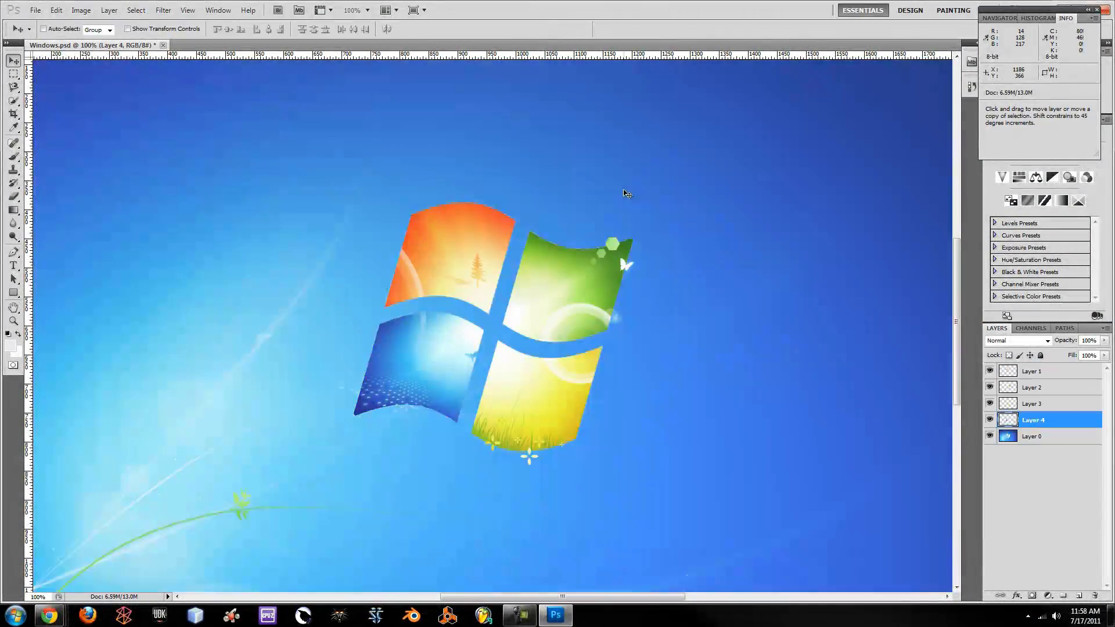
key(ctrl+u)
click(887, 318)
click(904, 194)
Recolor Layer 0 green again and save that version as a JPEG copy.
click(1033, 436)
key(ctrl+u)
click(887, 319)
drag(756, 268, 818, 268)
drag(731, 233, 779, 234)
key(Return)
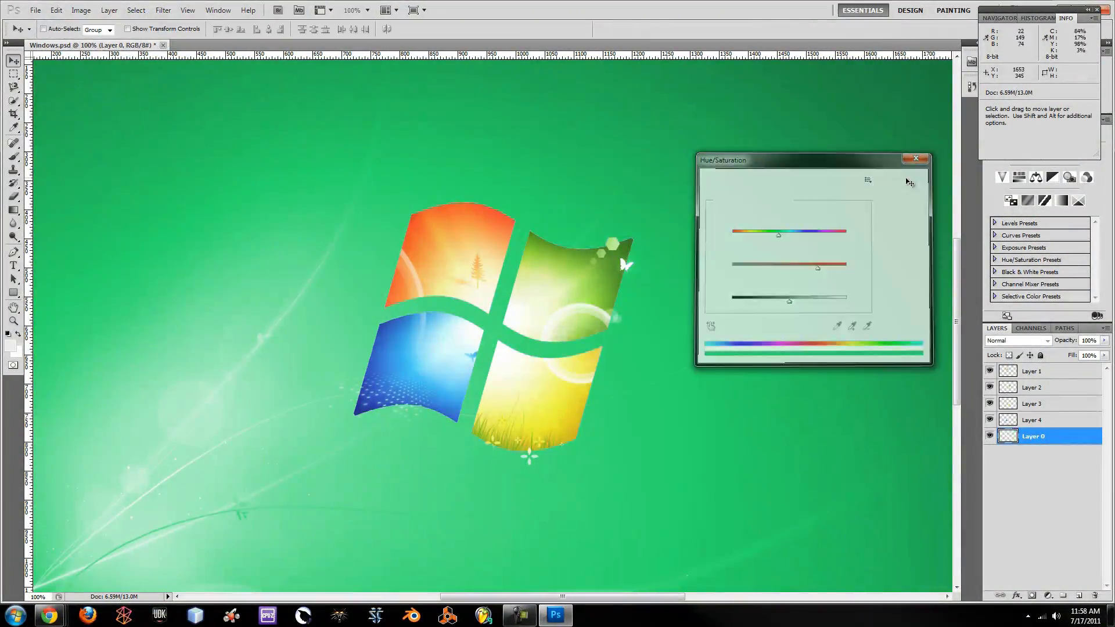
key(ctrl+shift+s)
click(585, 305)
click(556, 383)
click(705, 290)
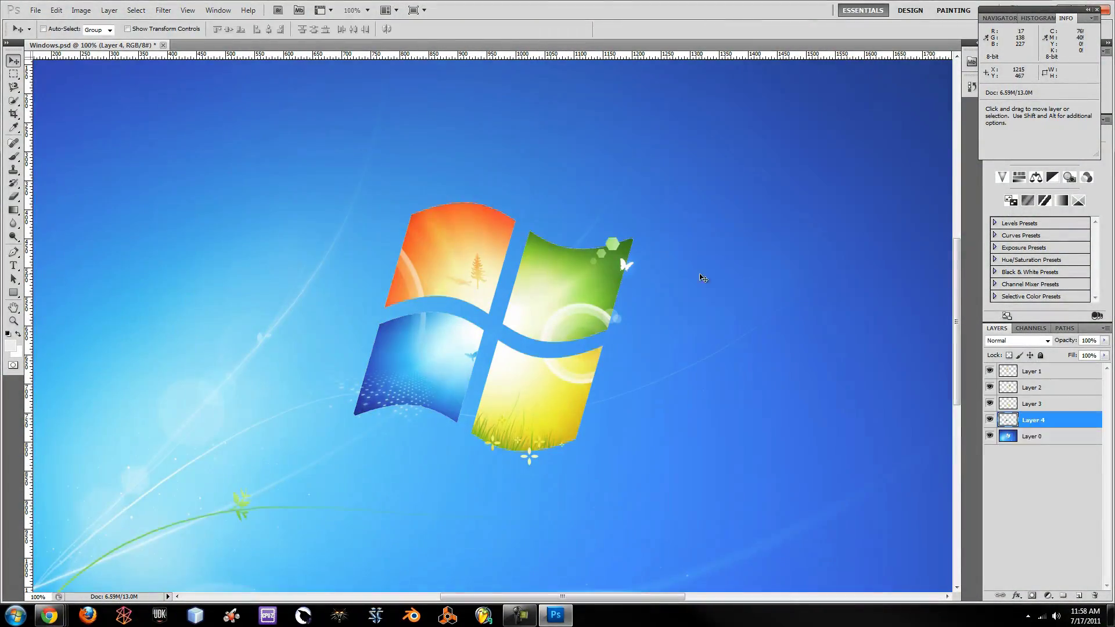
Colorize the background violet-blue, Hue about 220 at Saturation 75.
key(ctrl+u)
click(888, 318)
drag(755, 268, 818, 267)
drag(742, 238, 804, 235)
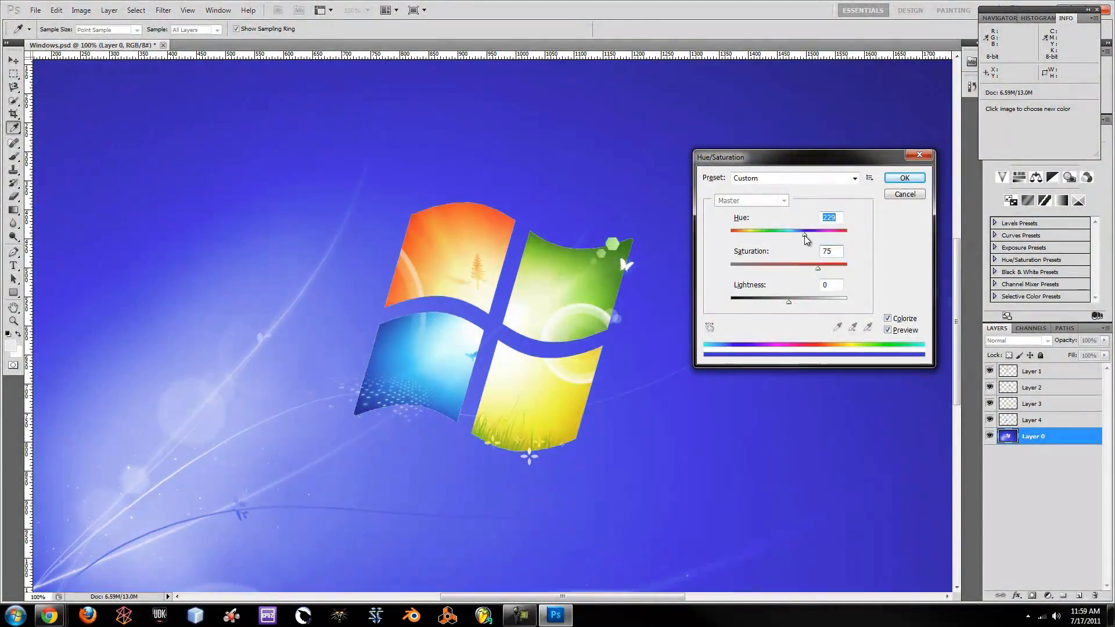
Apply the violet-blue tint and save that version as a JPEG copy.
click(904, 177)
key(ctrl+shift+s)
click(586, 303)
click(556, 376)
click(702, 288)
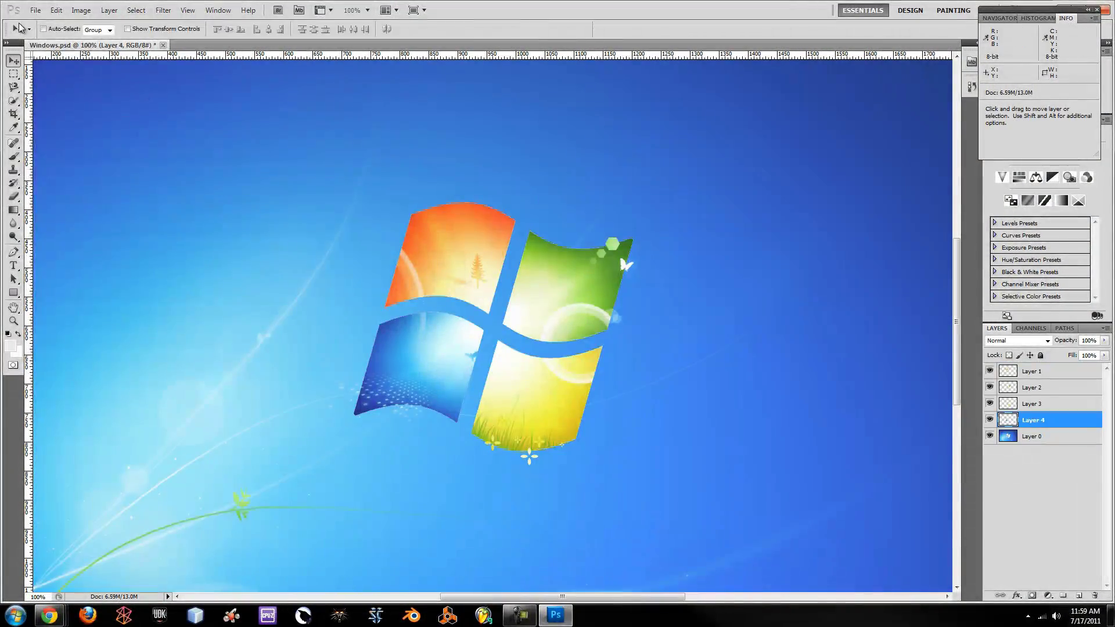
Cancel an extra save and shift Layer 0's hue to pink.
key(ctrl+shift+s)
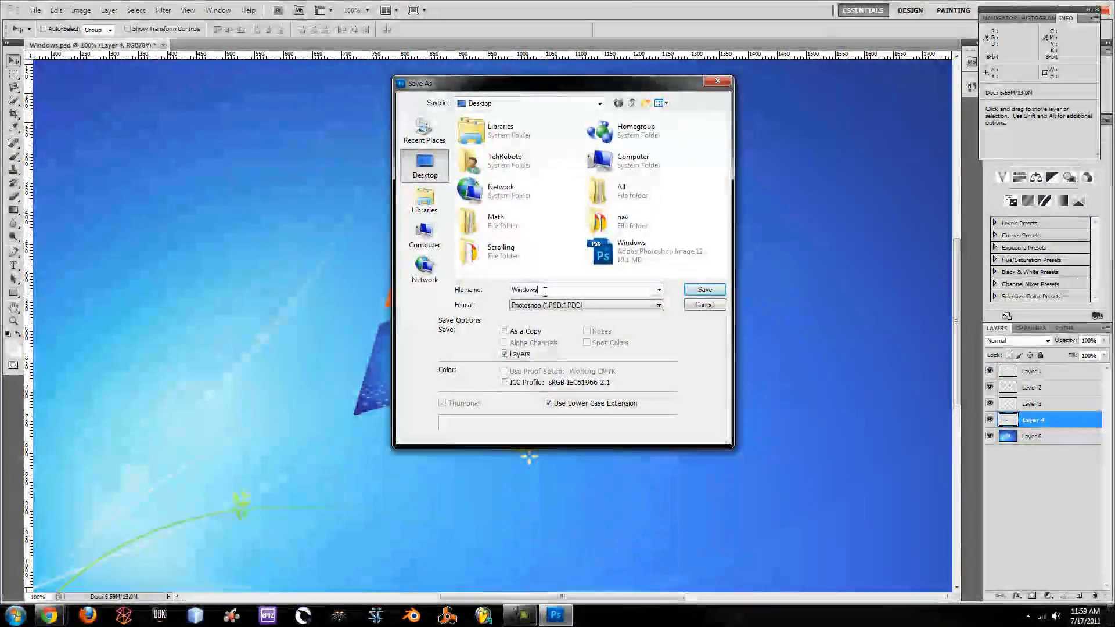
click(703, 290)
click(1026, 436)
key(ctrl+u)
drag(790, 235, 842, 236)
key(Return)
Save the pink version as JPEG Windows8, then undo back to the blue background.
key(ctrl+shift+s)
click(586, 305)
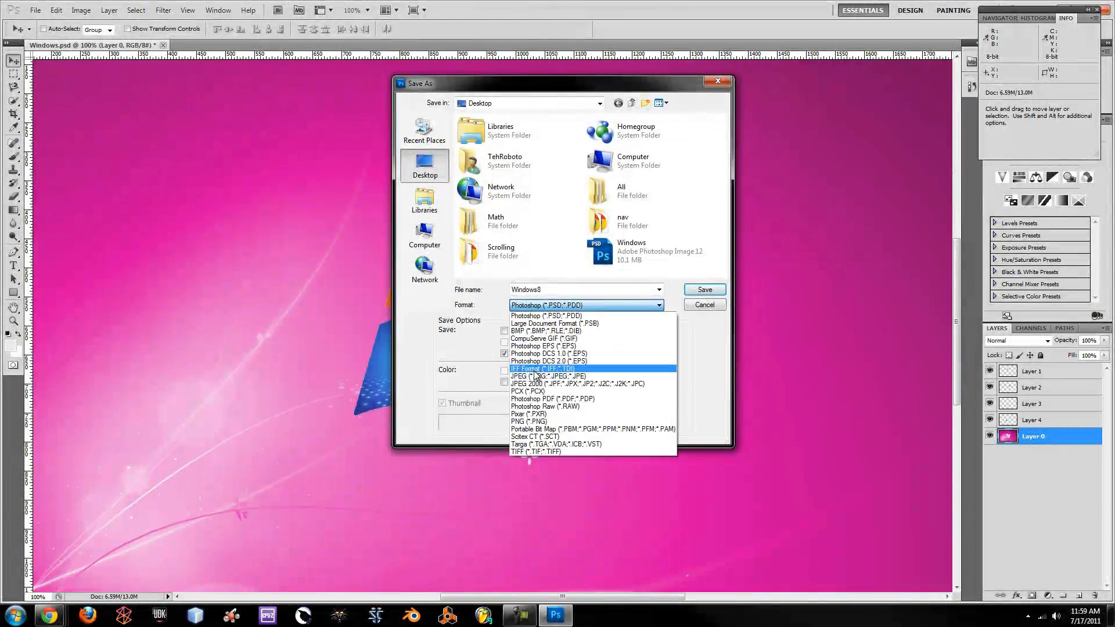
click(556, 375)
click(696, 290)
click(626, 166)
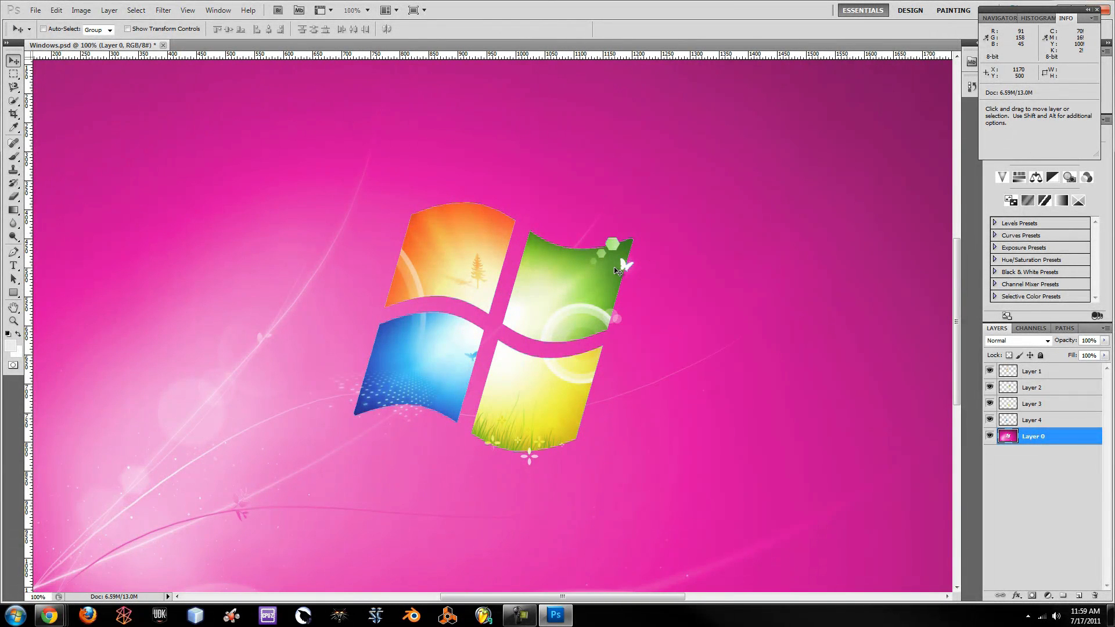
key(ctrl+z)
Quit Photoshop without saving changes to Windows.psd.
key(ctrl+q)
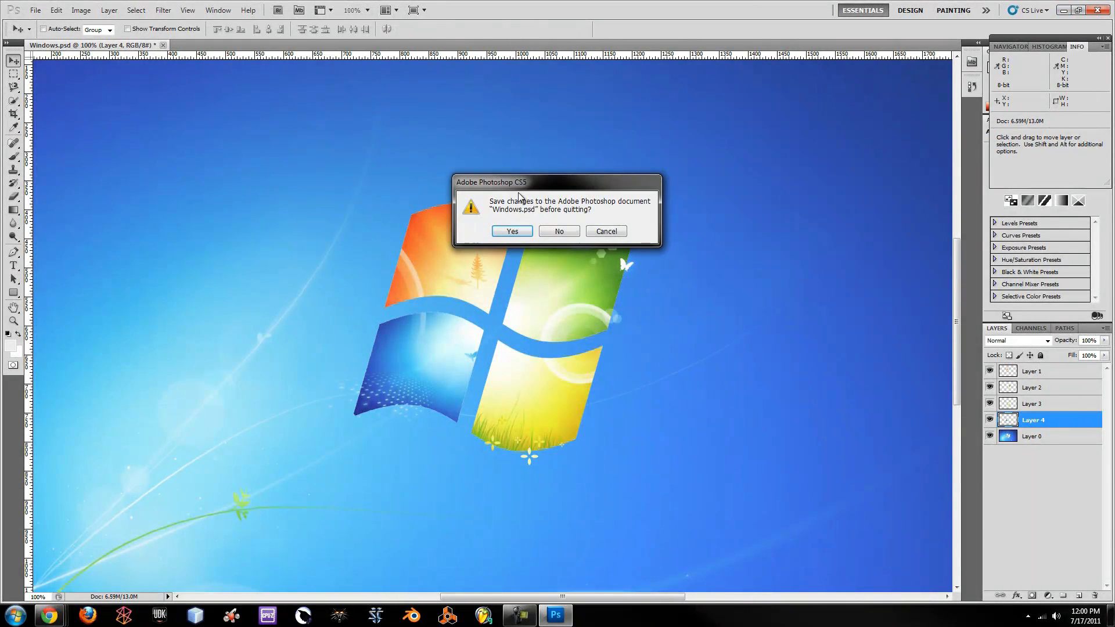
click(559, 232)
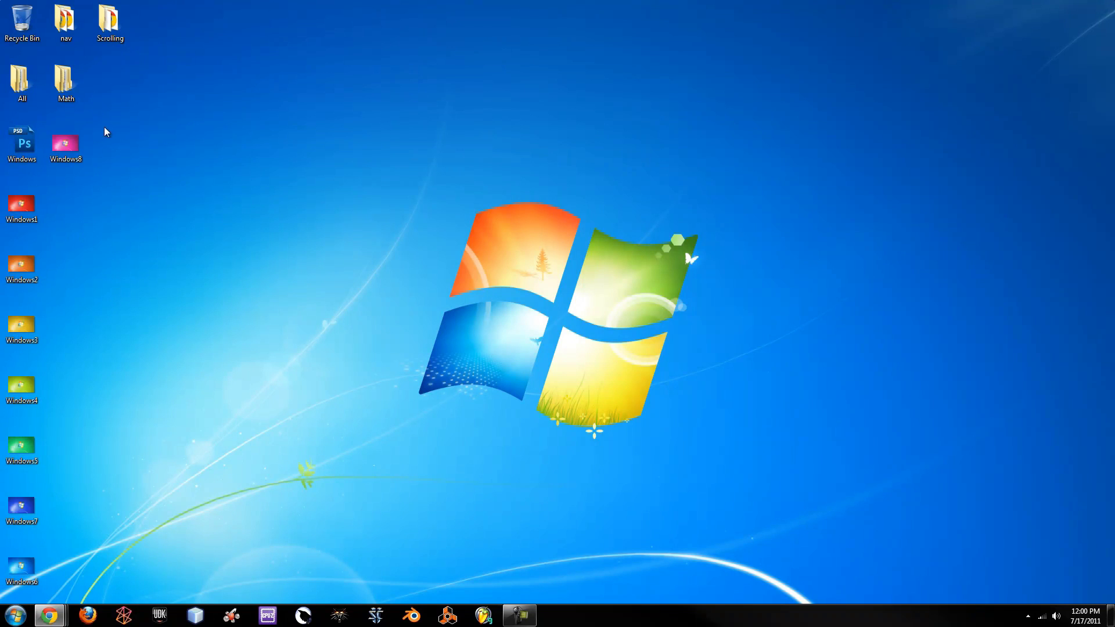
Create a new folder named SlideShow inside the All folder.
right_click(356, 242)
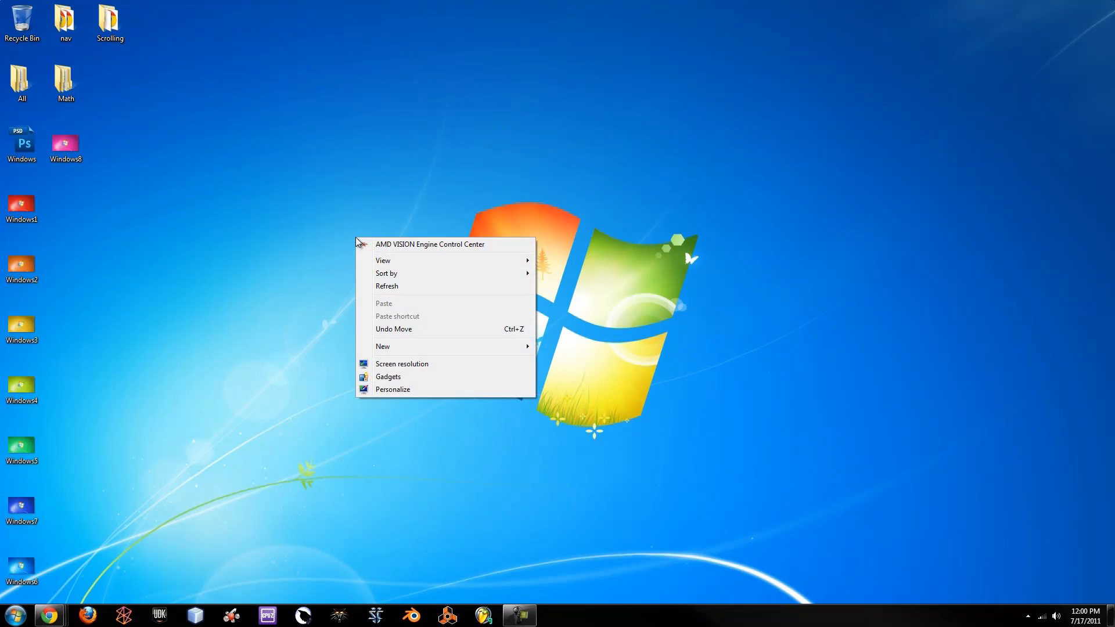
click(116, 167)
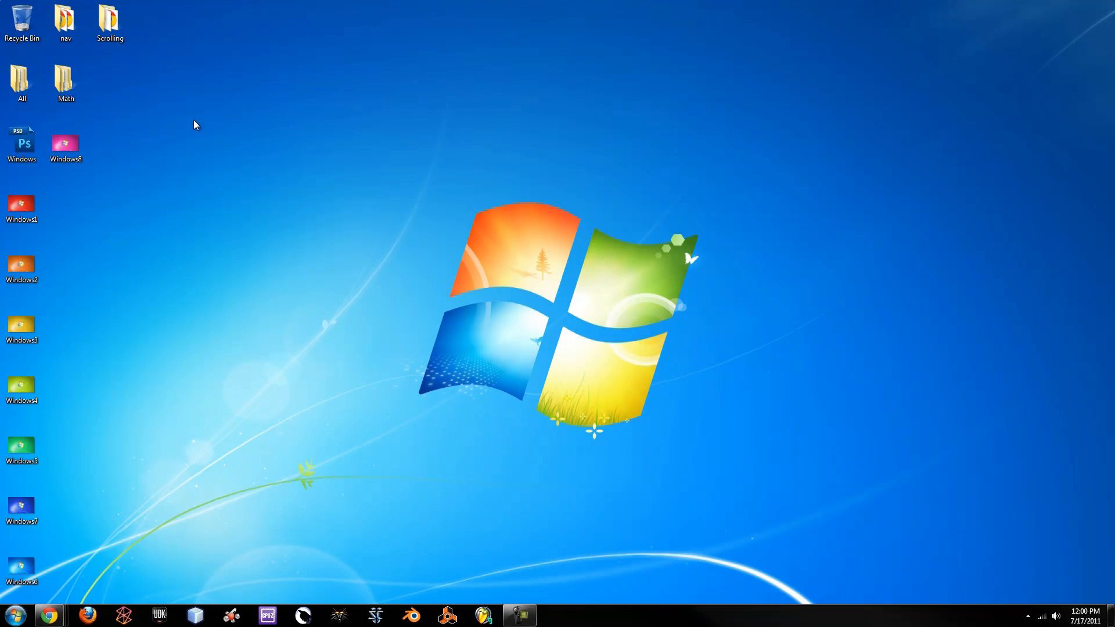
double_click(34, 81)
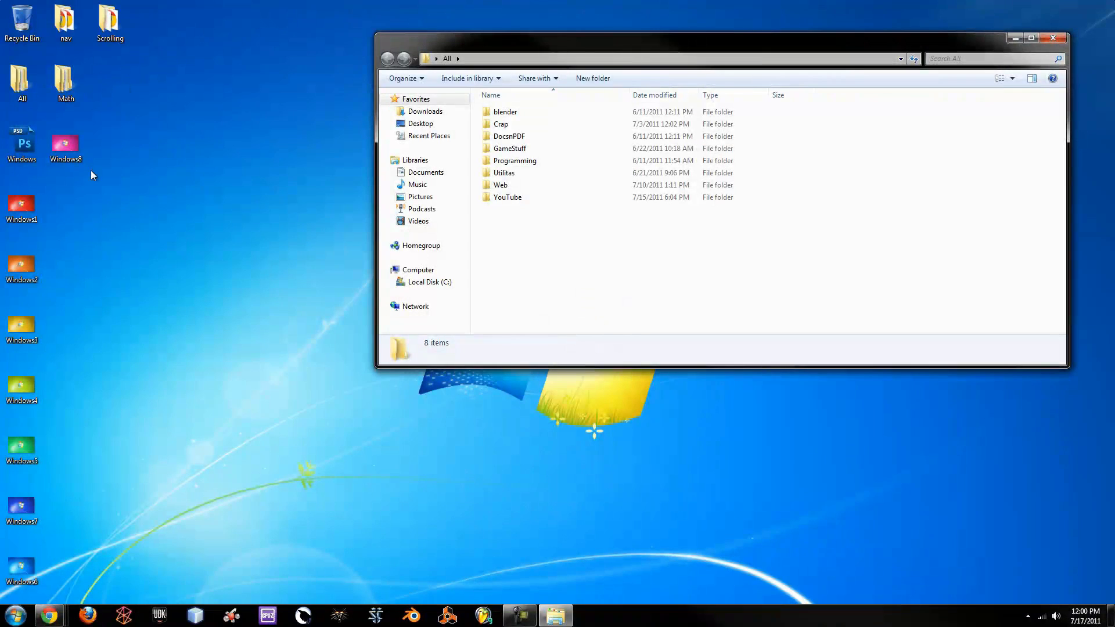
right_click(574, 309)
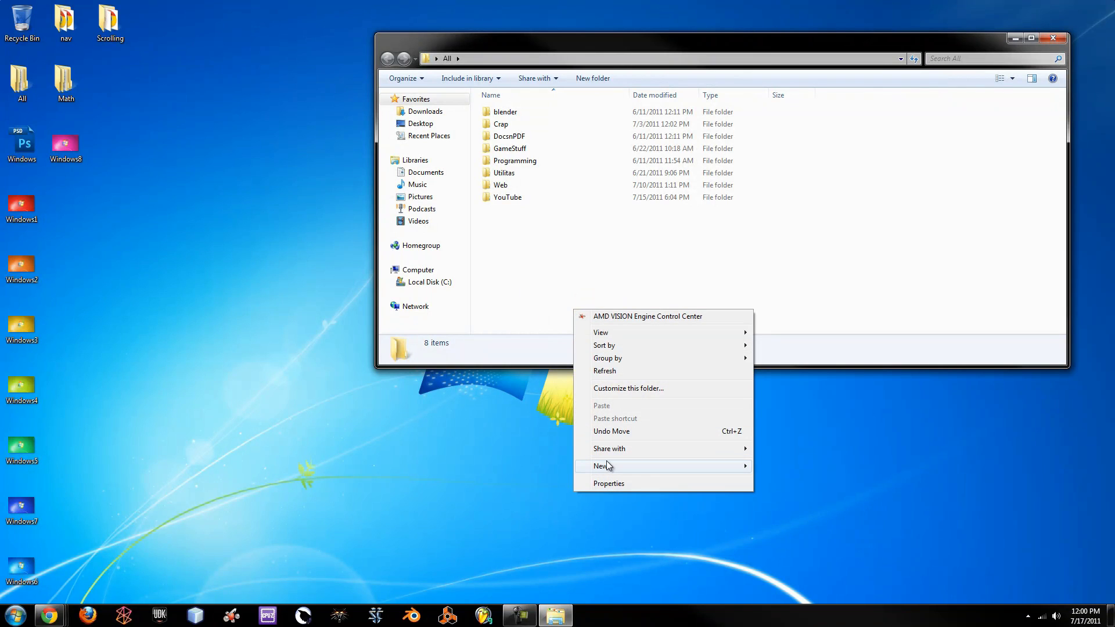
mouse_move(609, 468)
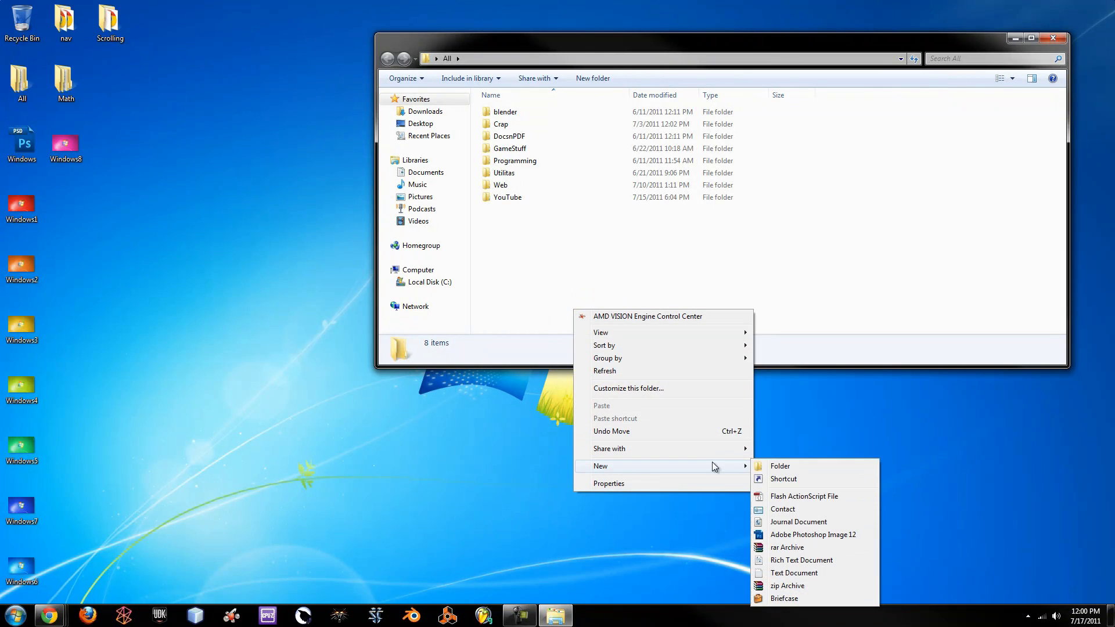
click(778, 470)
text(SlideShow)
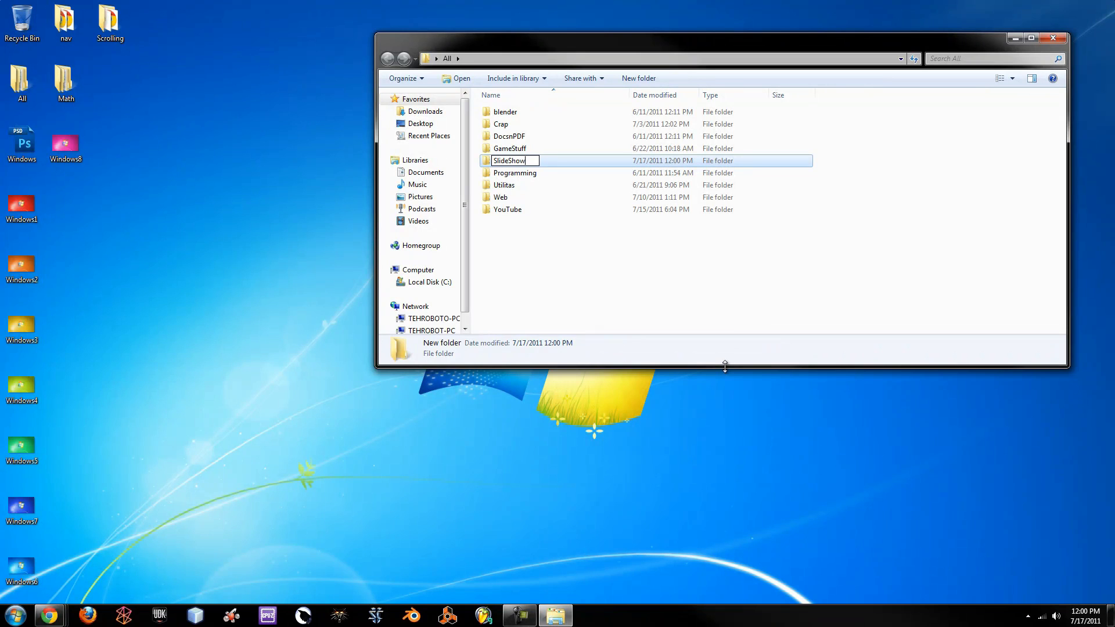
key(Return)
Move the eight Windows wallpaper JPEGs into SlideShow, view them as thumbnails, and open Personalization.
double_click(539, 173)
drag(57, 153, 61, 215)
drag(138, 201, 536, 291)
click(570, 281)
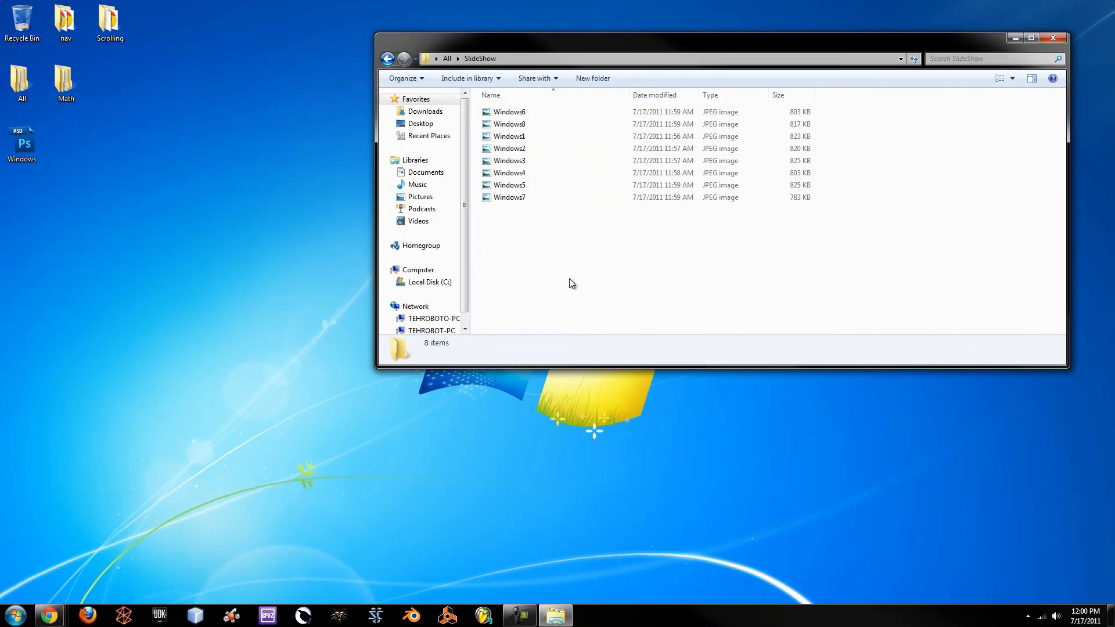
click(1014, 79)
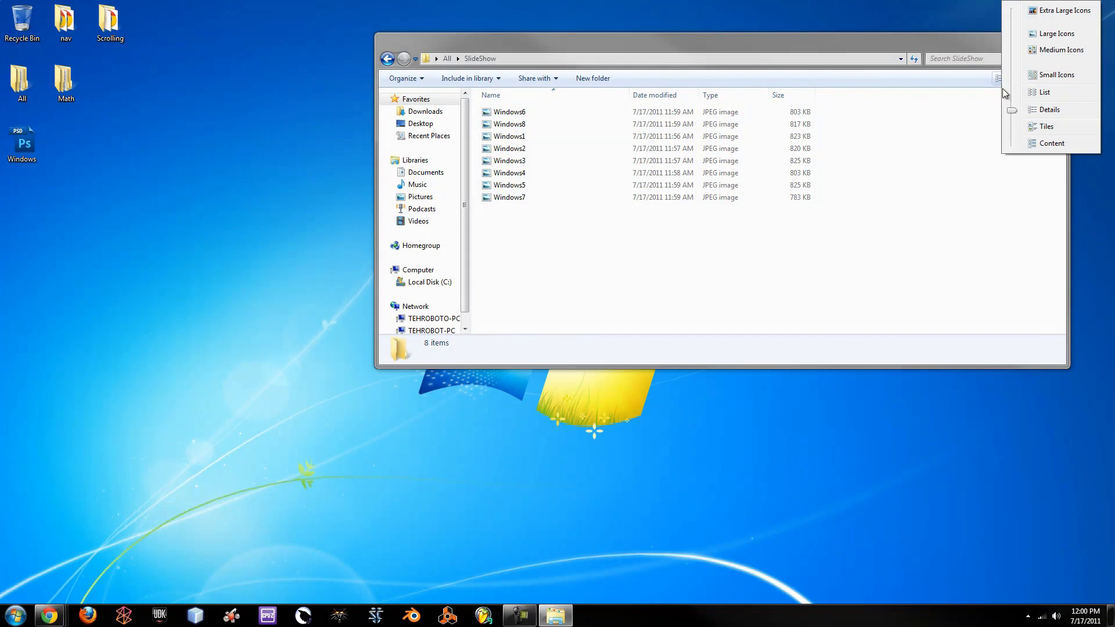
click(1052, 45)
right_click(205, 153)
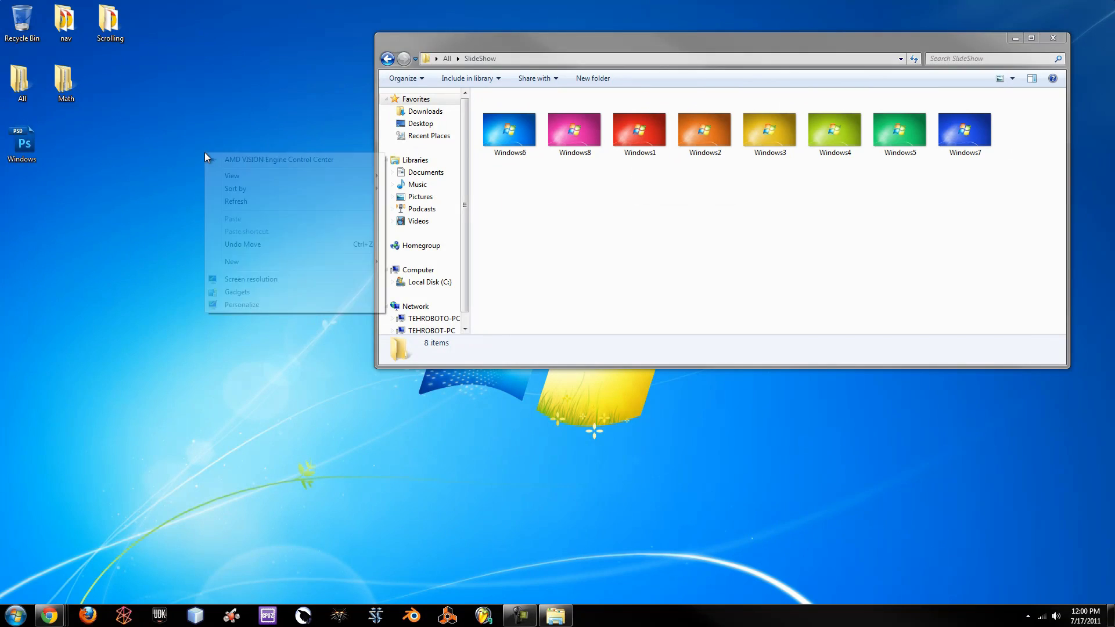
click(245, 307)
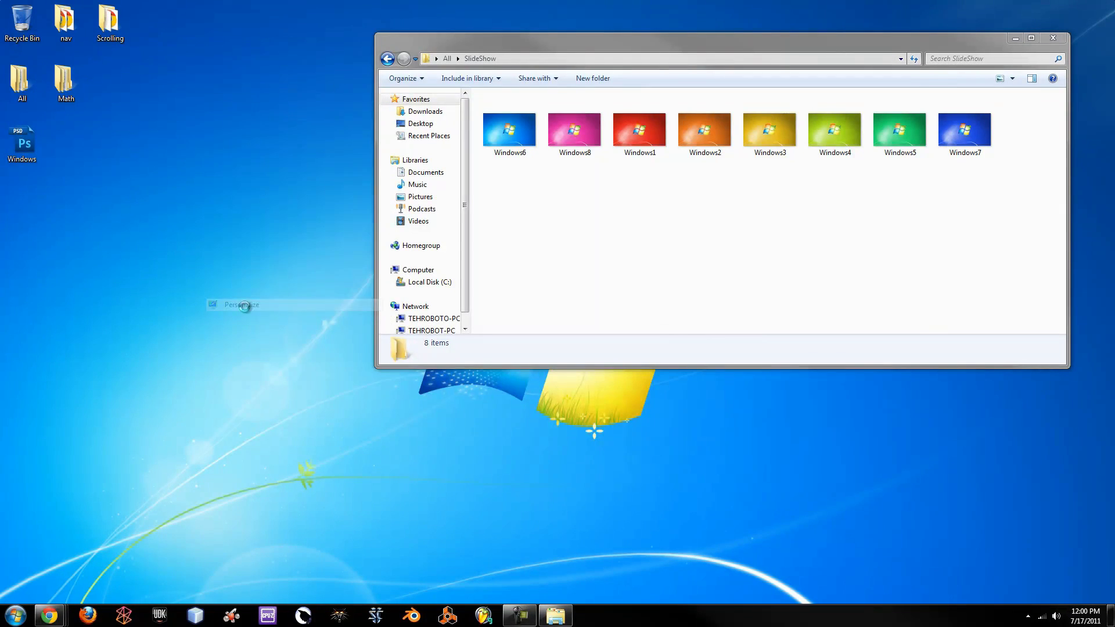
Set the desktop background picture location to the All\SlideShow folder.
click(406, 443)
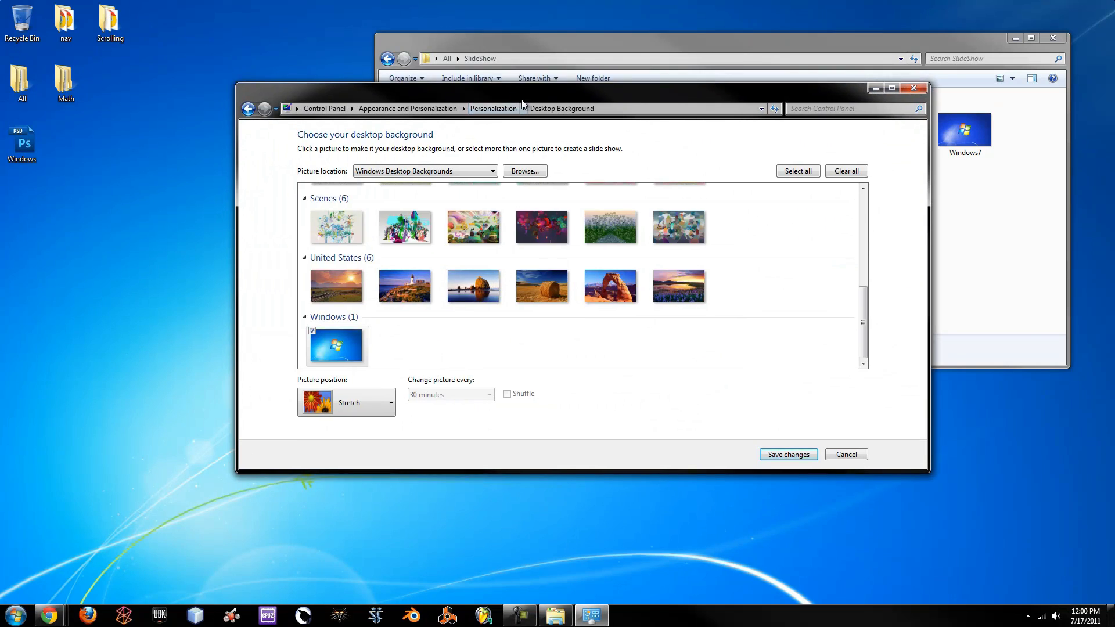
drag(522, 105, 684, 246)
click(686, 312)
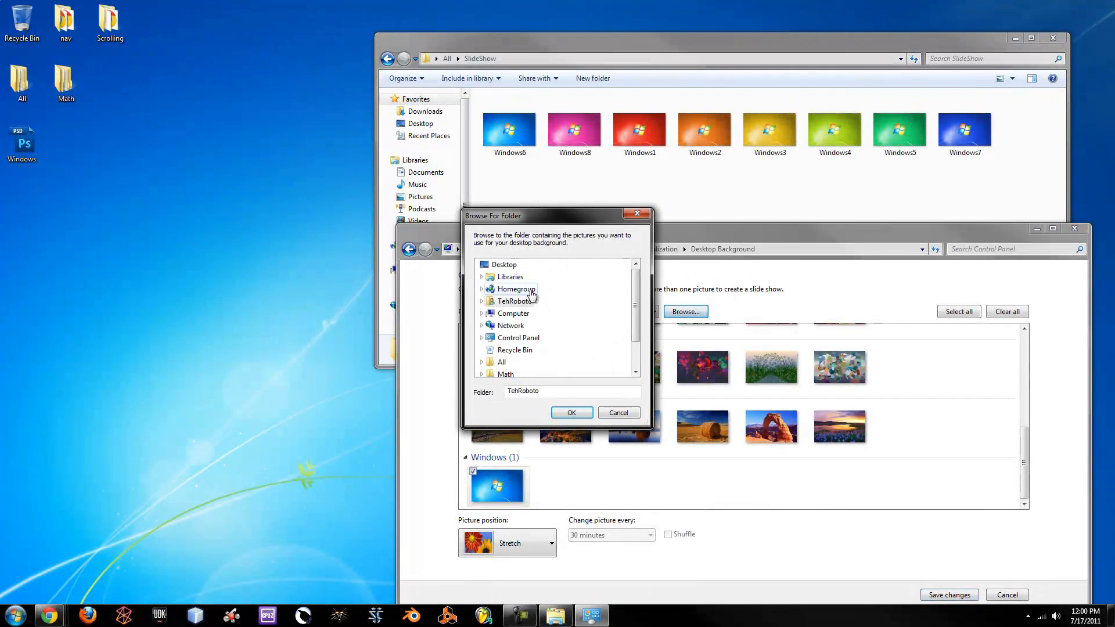
click(504, 265)
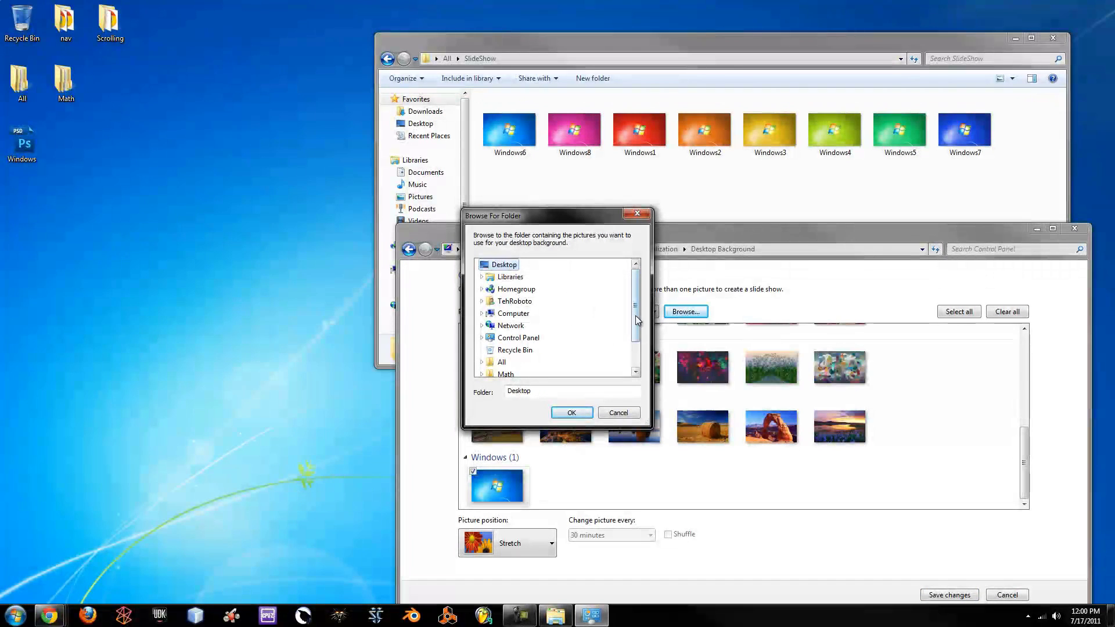
drag(637, 315, 636, 340)
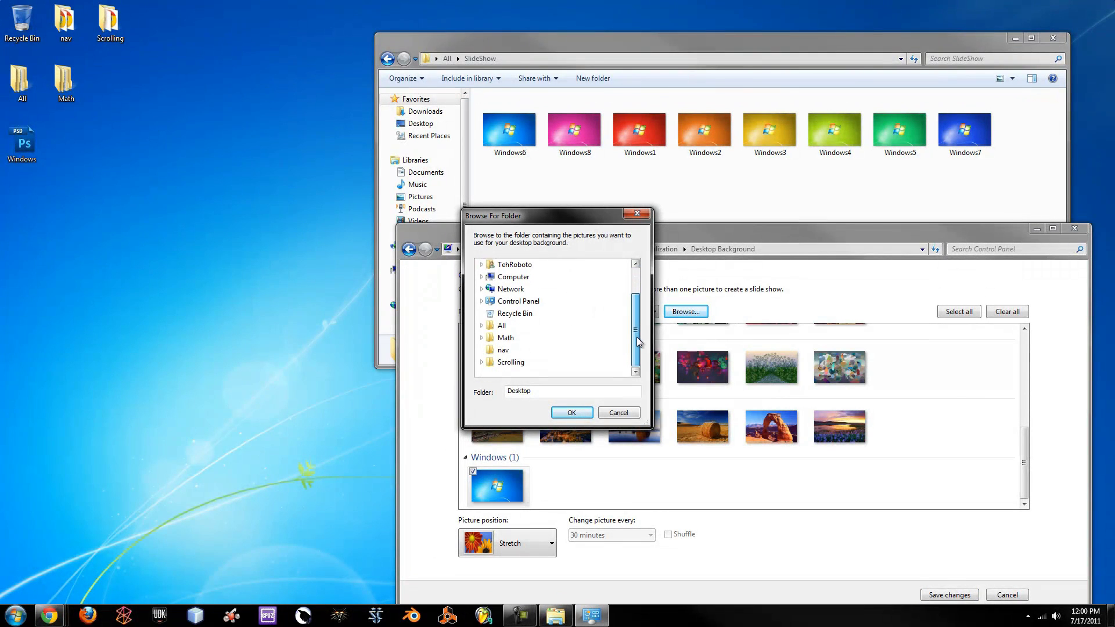
click(482, 326)
click(494, 339)
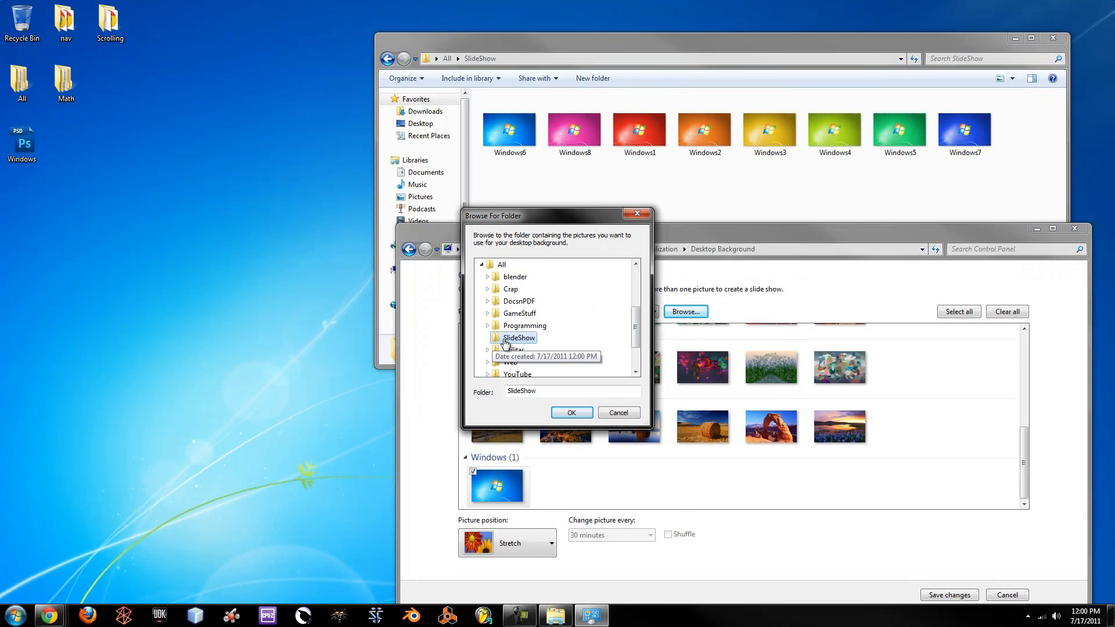
click(571, 413)
Set picture position to Fill, change the picture every 10 seconds, and save.
drag(584, 229, 396, 128)
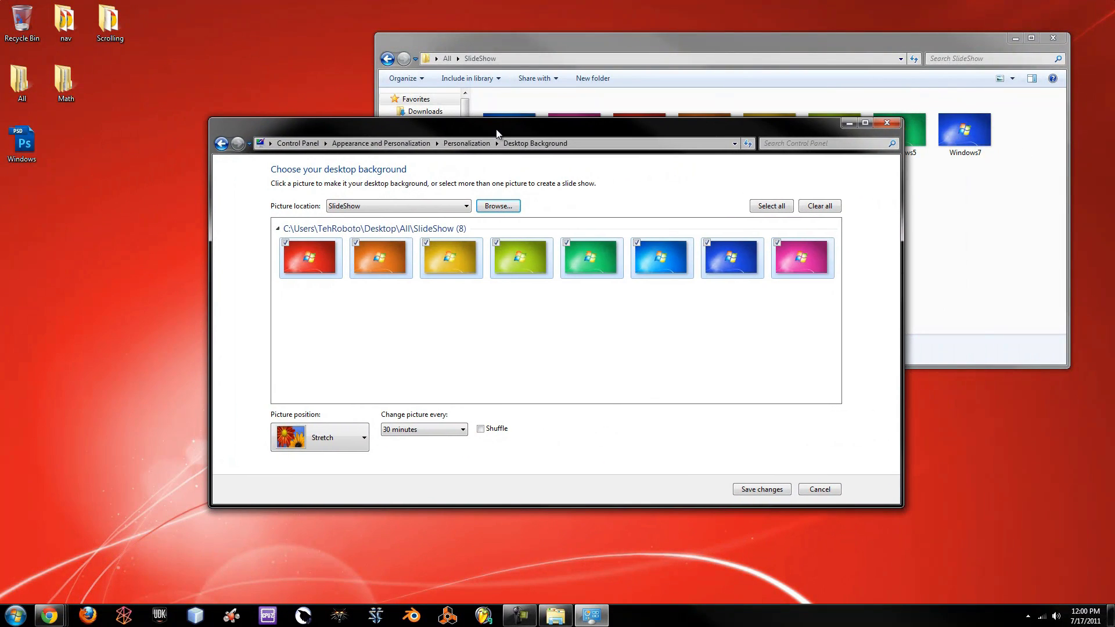
click(326, 450)
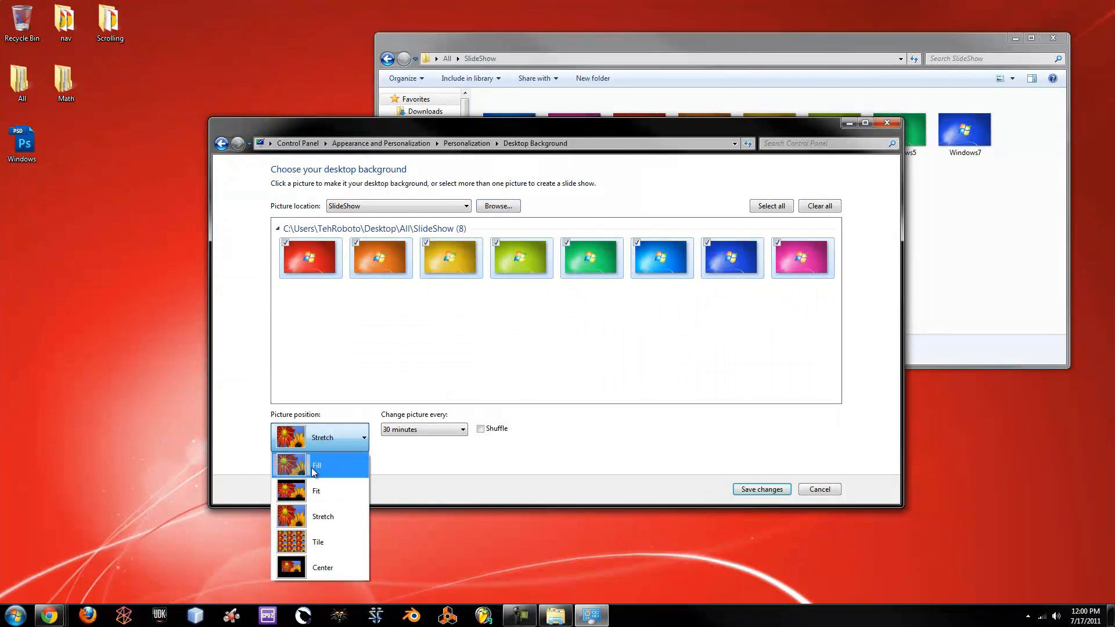
click(322, 463)
click(451, 429)
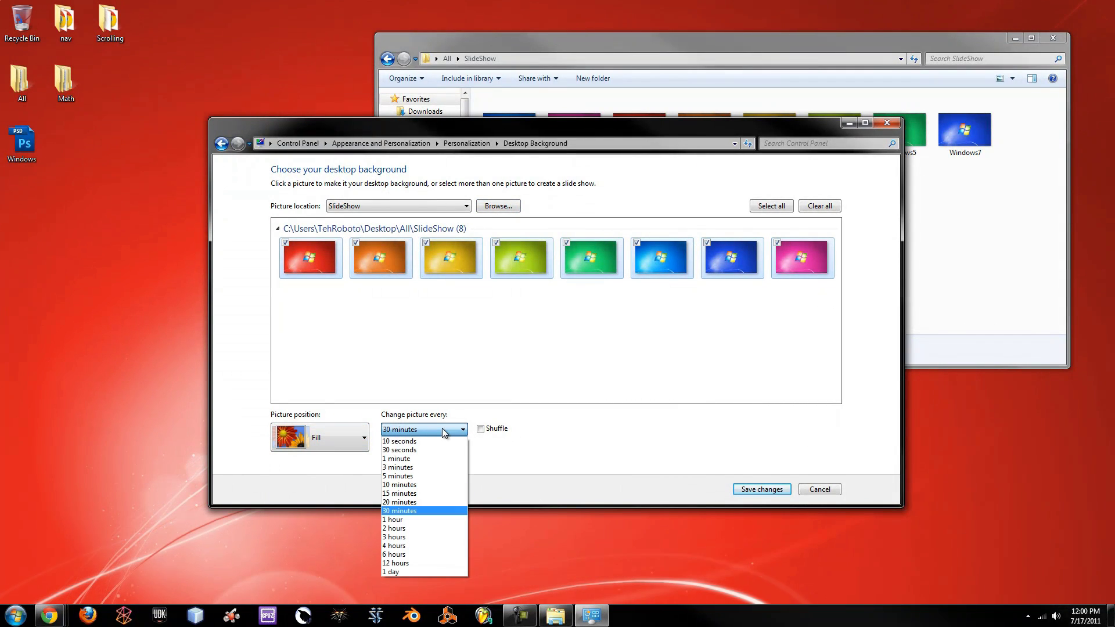
click(429, 444)
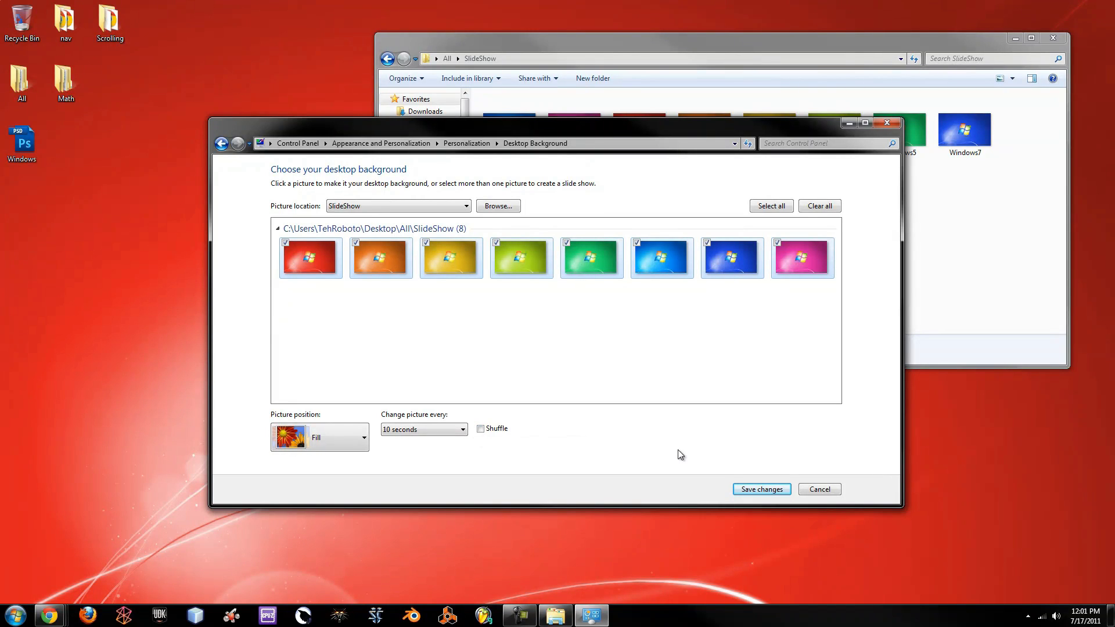
click(758, 494)
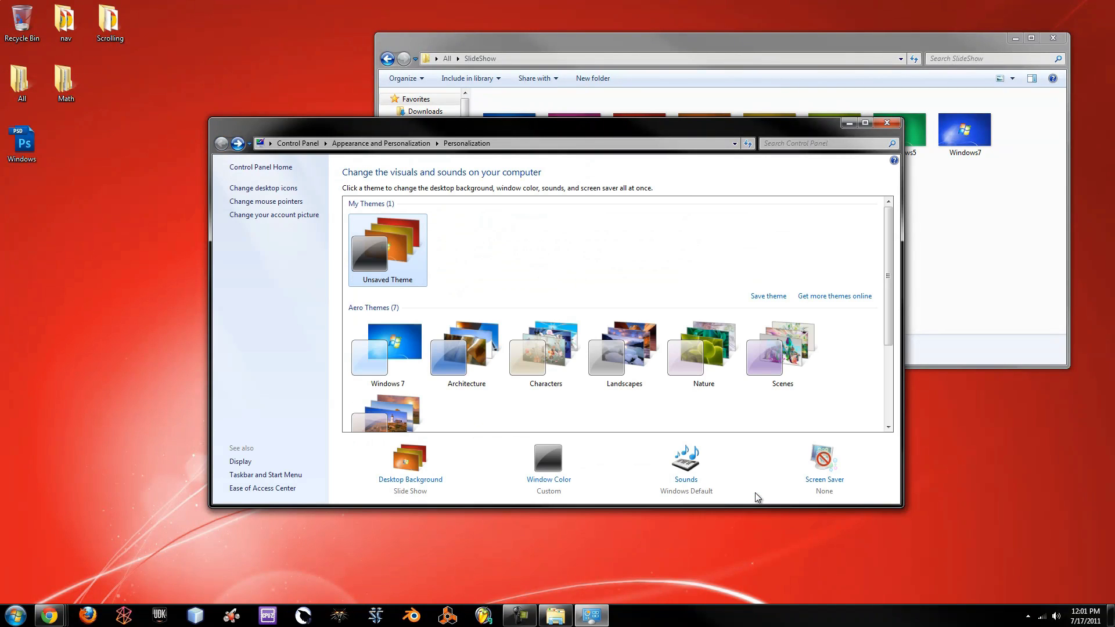
Close the Personalization window and the SlideShow folder window.
click(889, 126)
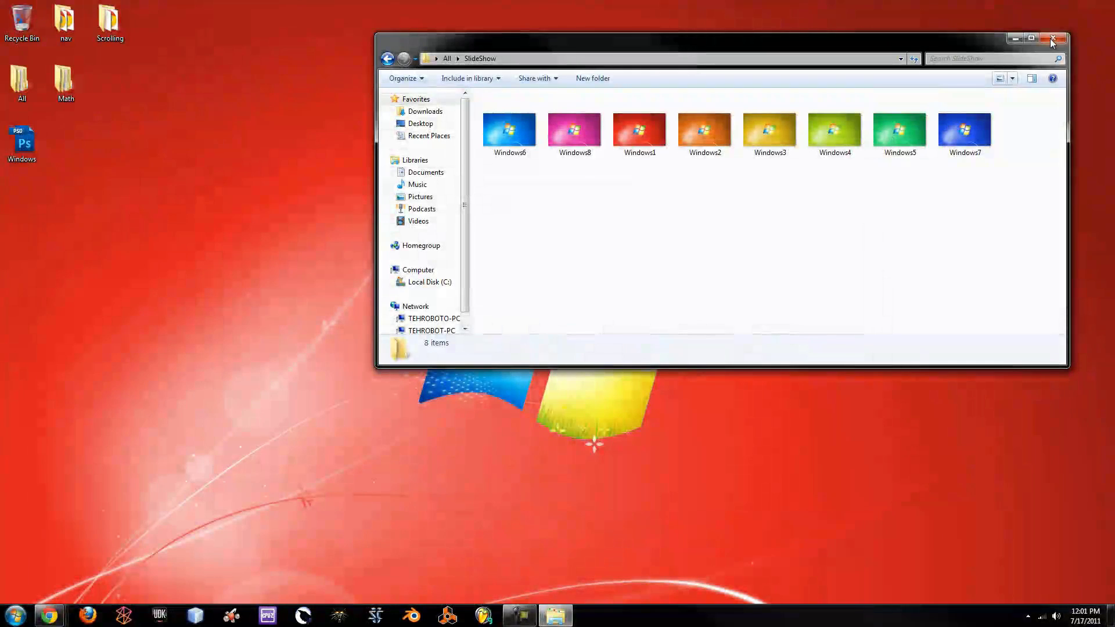
key(alt+F4)
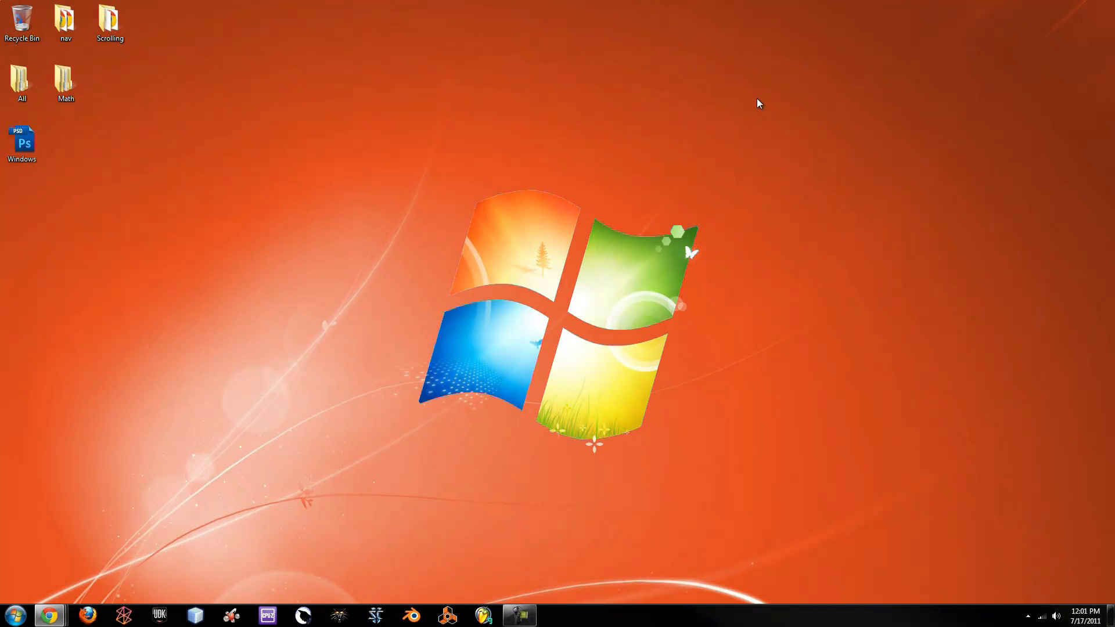